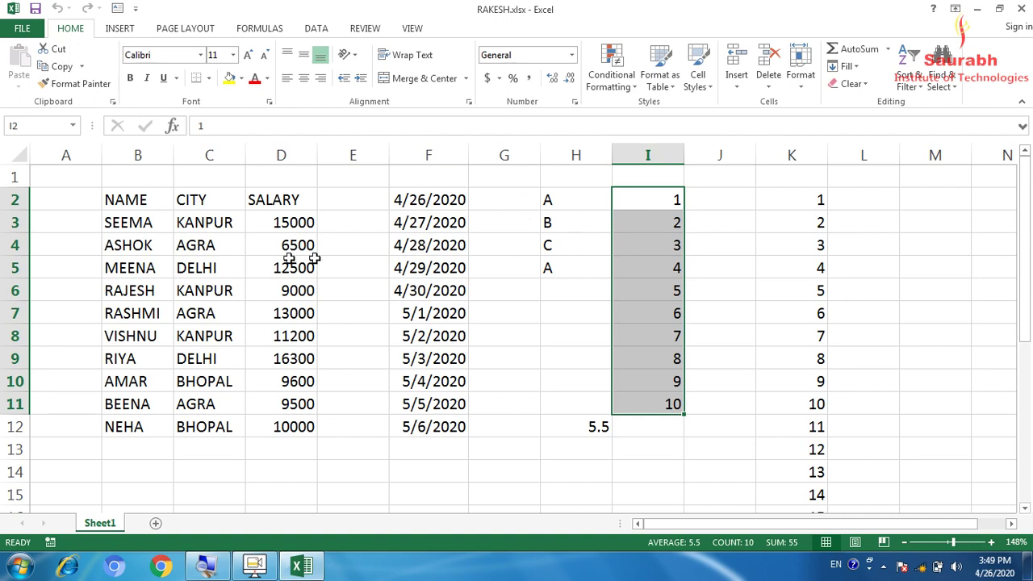
Preview a Greater Than highlight rule with the value 9000 on the salaries in D3:D12.
click(548, 390)
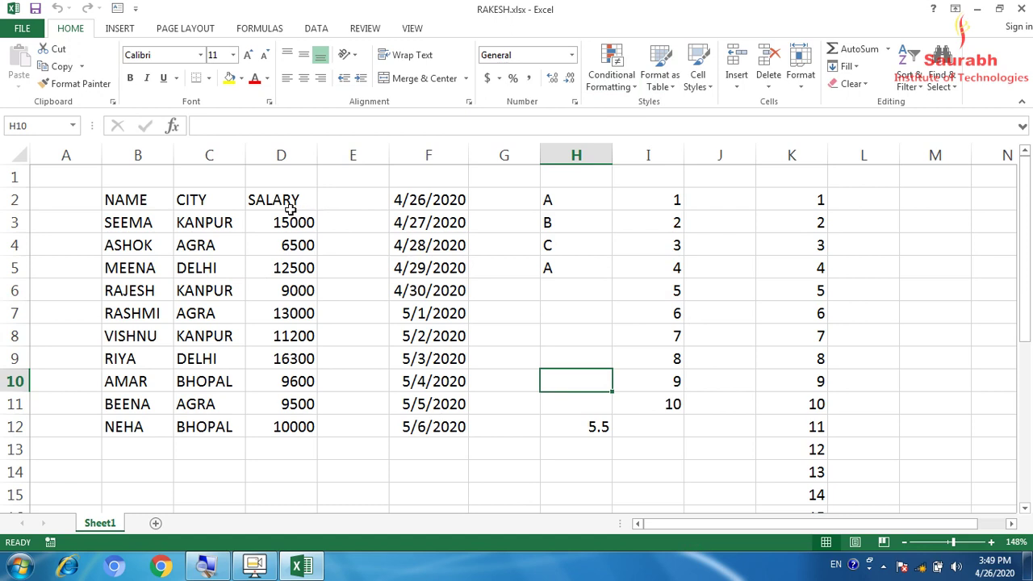
drag(289, 216, 296, 421)
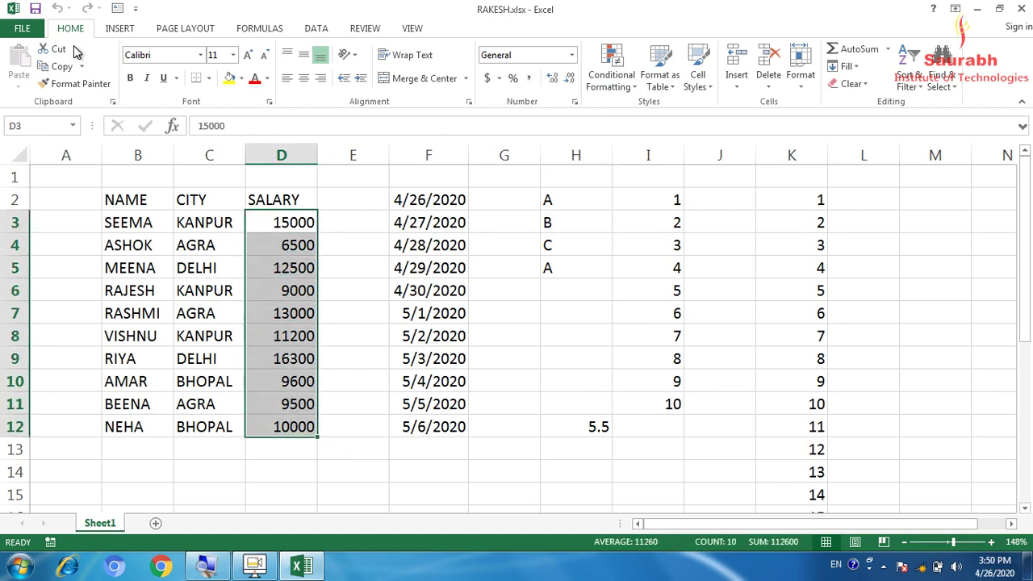
click(612, 81)
mouse_move(669, 119)
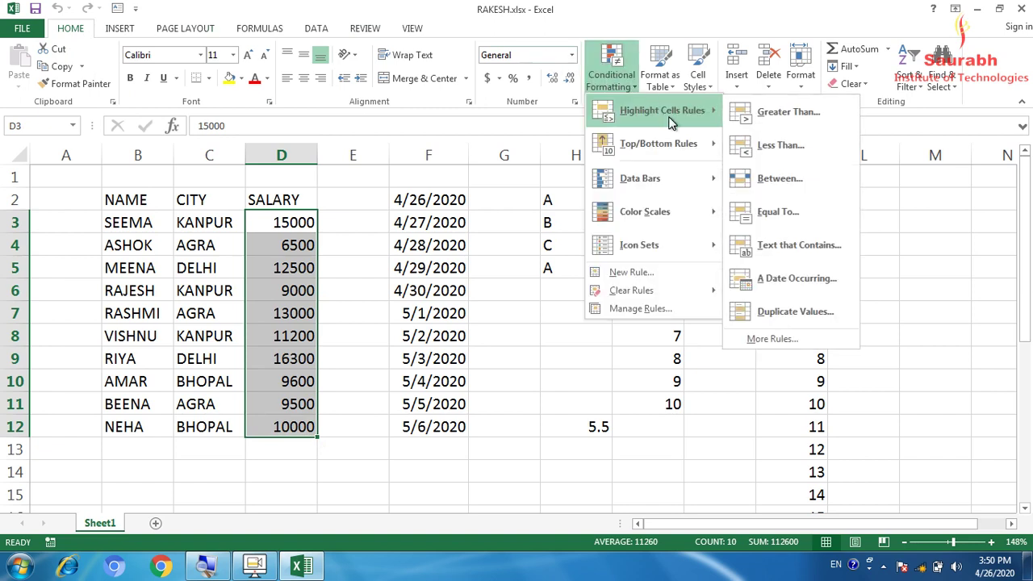
click(788, 112)
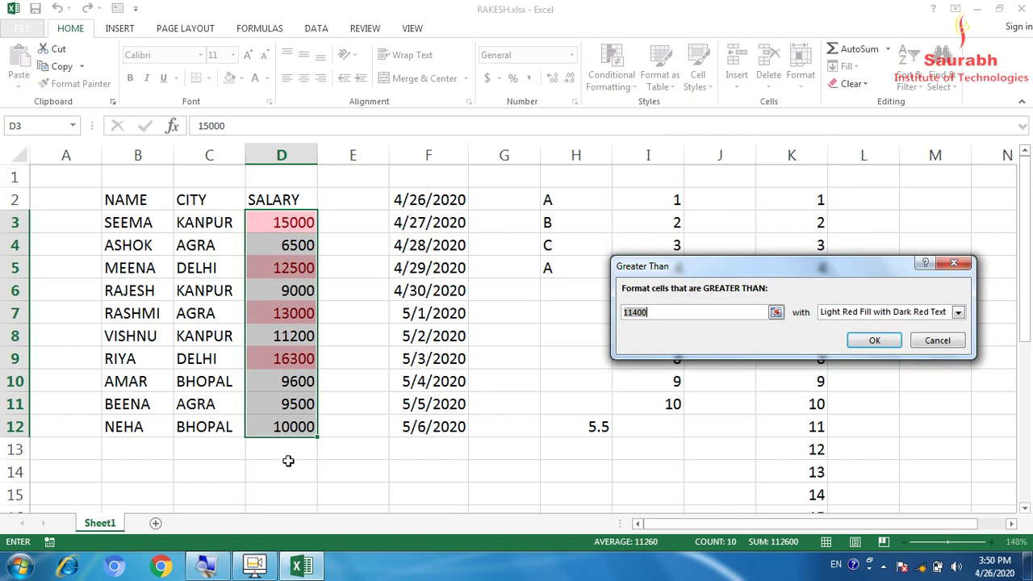
key(BackSpace)
text(9000)
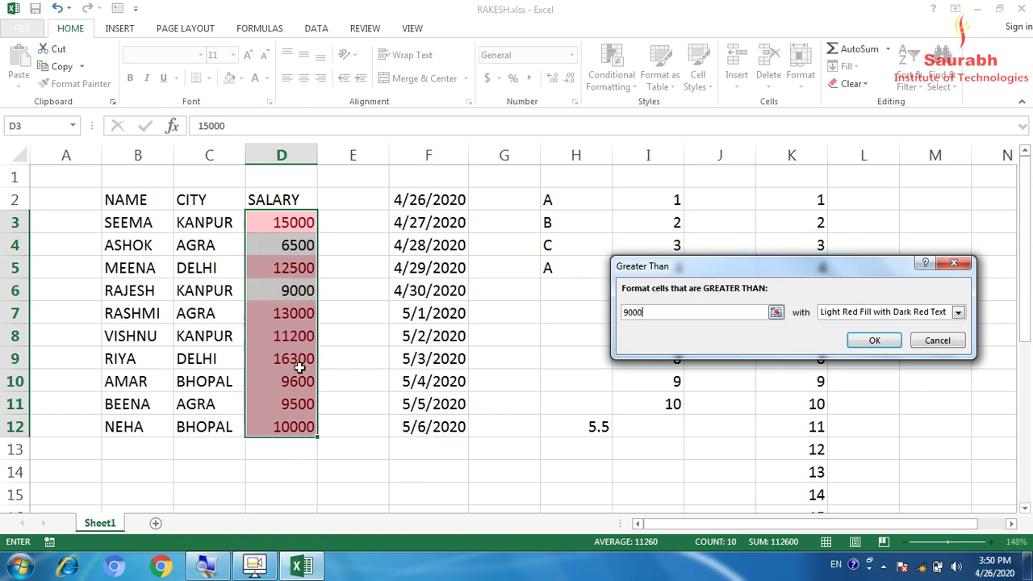
Preview the Greater Than rule with a custom format using red font colour, and cancel the rule.
click(958, 312)
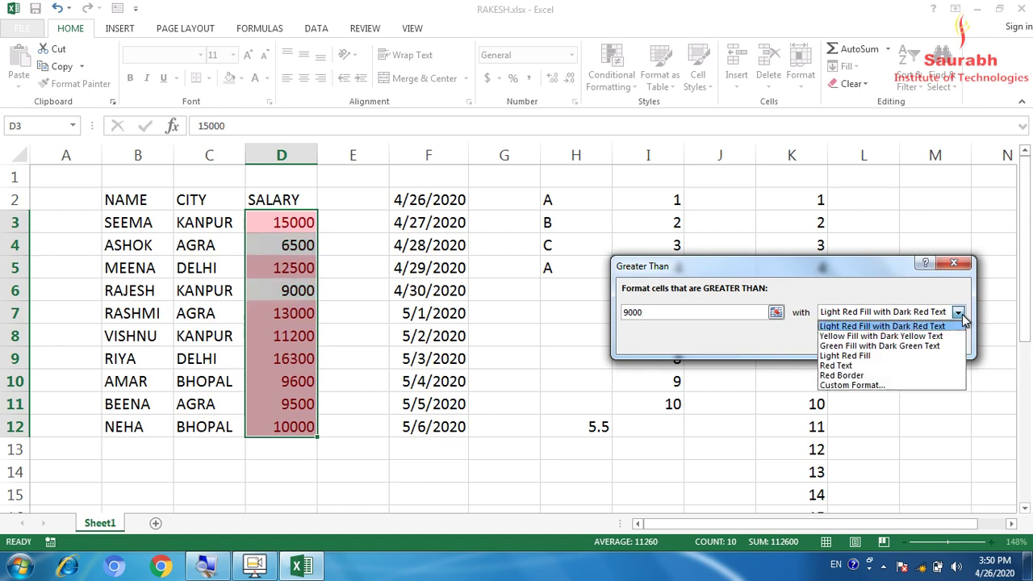
click(910, 387)
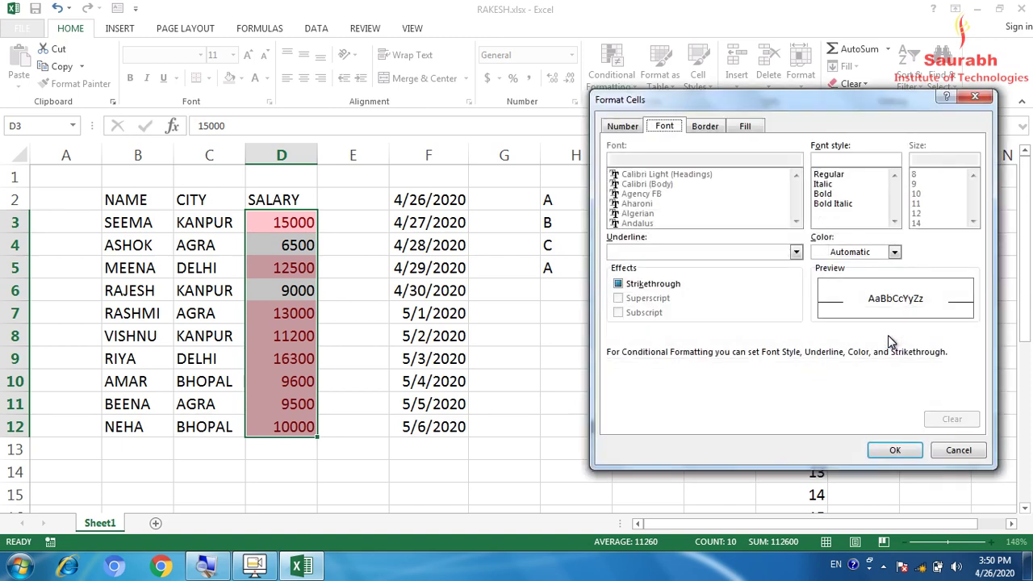
click(896, 253)
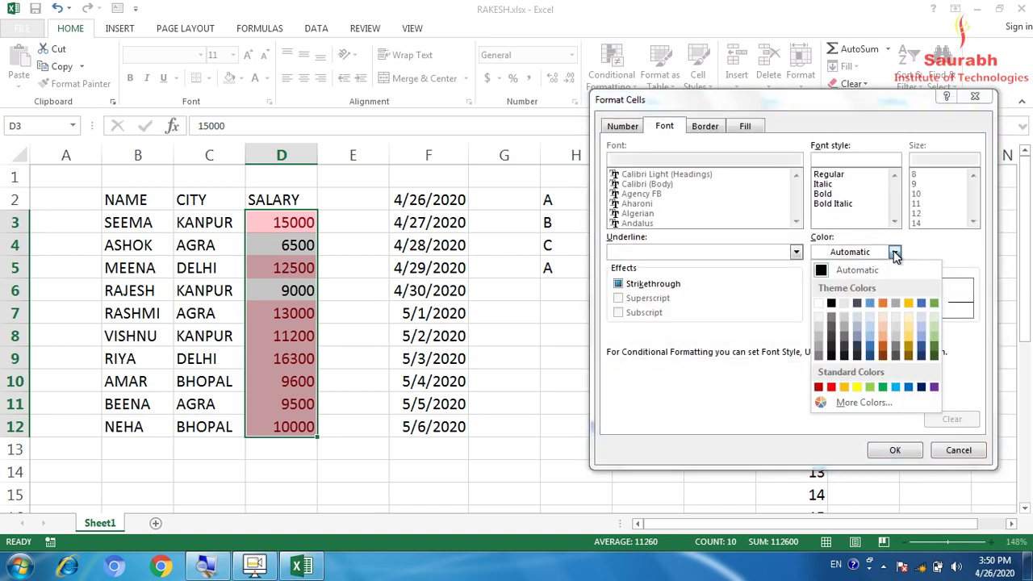
click(830, 388)
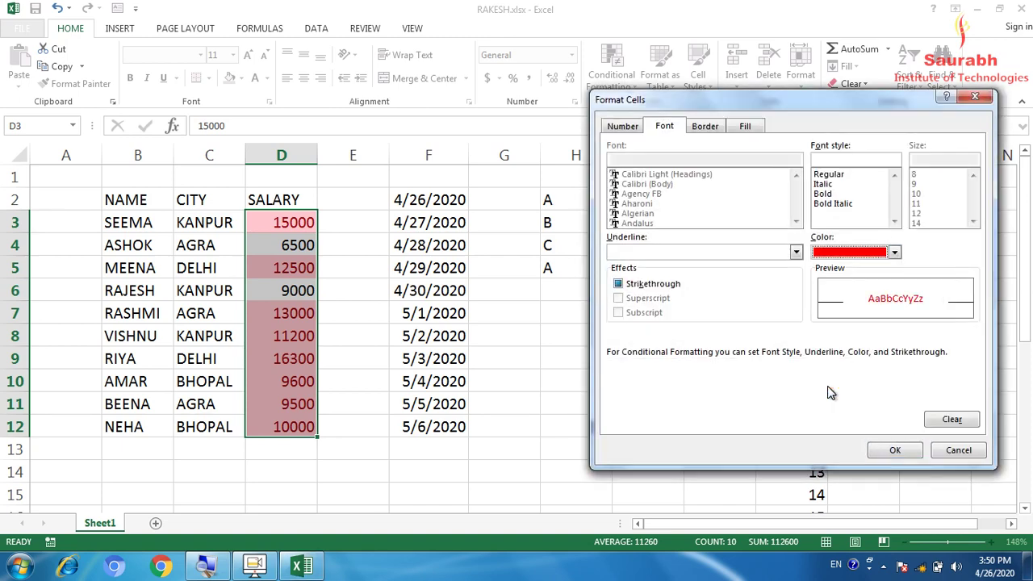
click(883, 451)
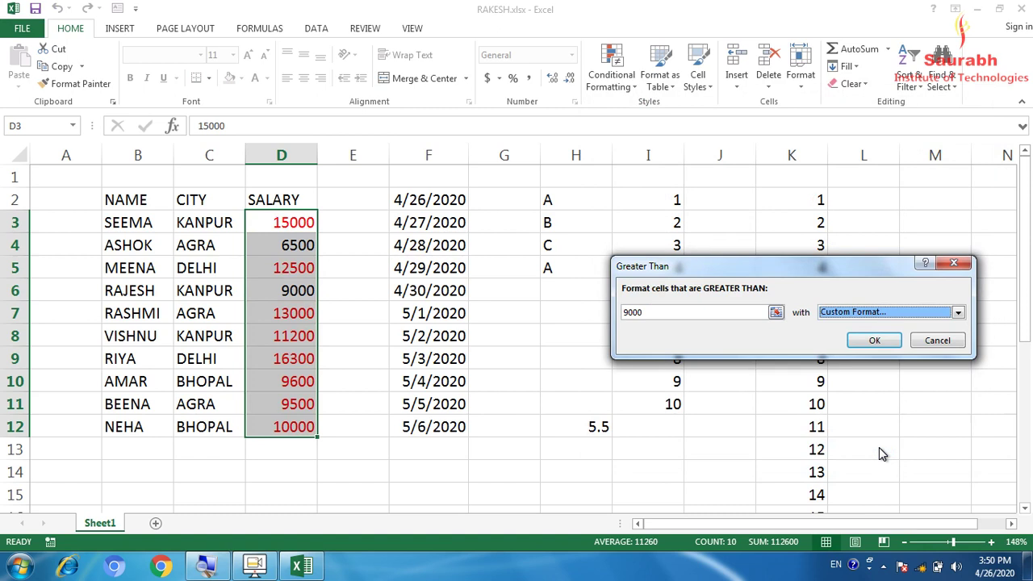
click(954, 265)
Preview a Less Than highlight rule with the value 9000 on the selected salaries, and cancel it.
click(611, 73)
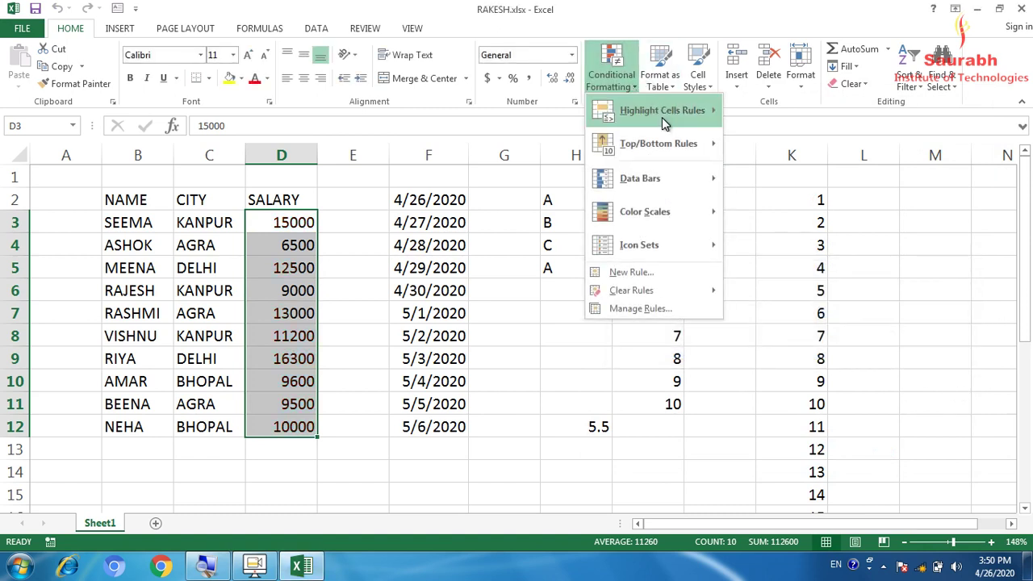
mouse_move(663, 119)
click(805, 149)
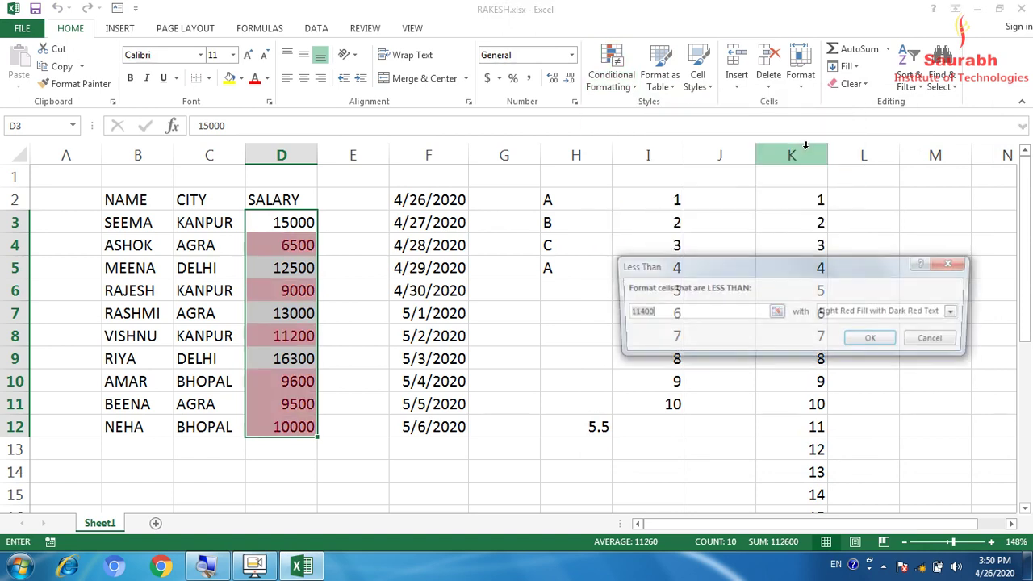
key(BackSpace)
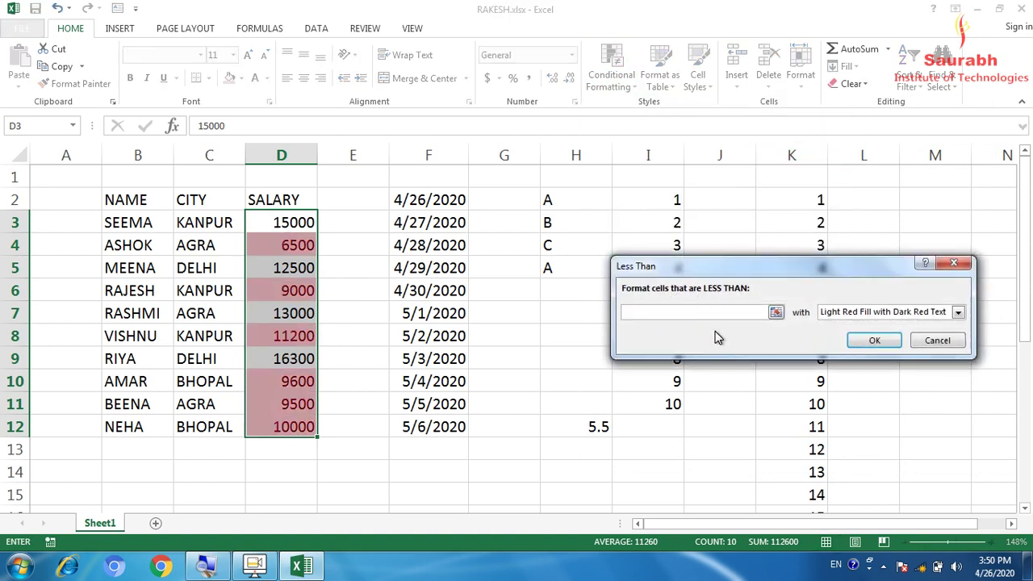
text(9000)
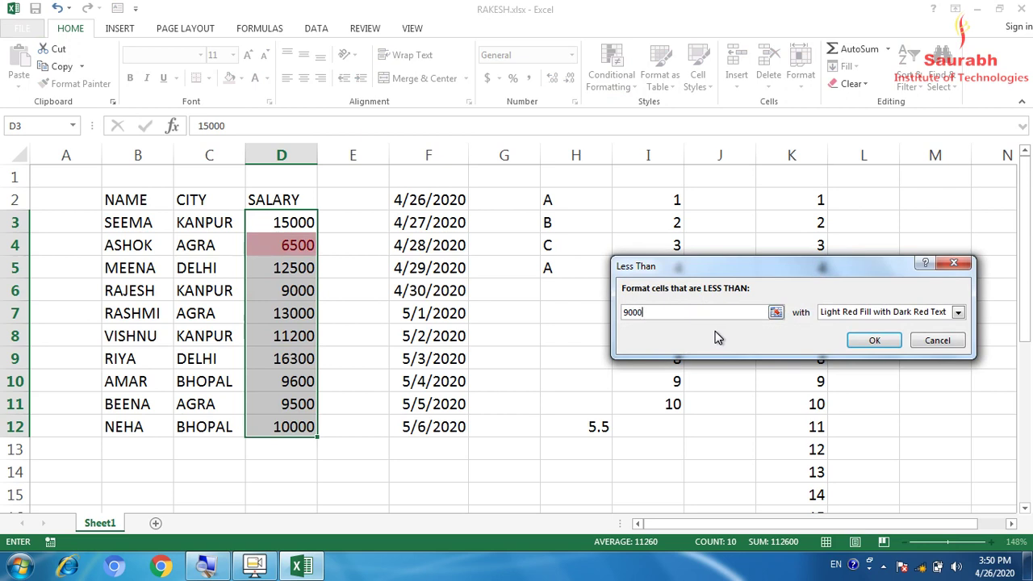
click(953, 263)
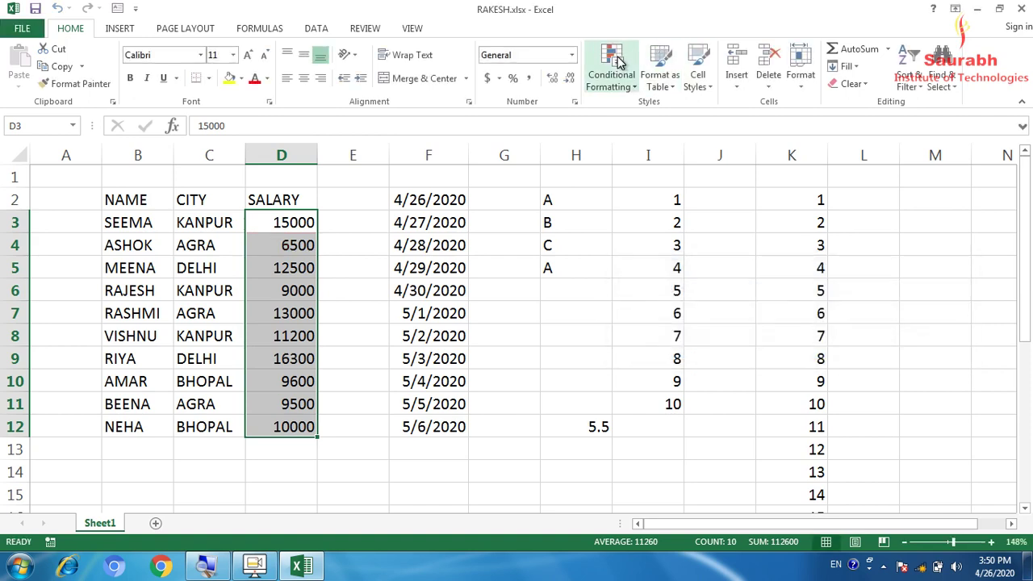
Preview an Equal To highlight rule with the value 9000 on the selected salaries, and cancel it.
click(618, 63)
mouse_move(647, 116)
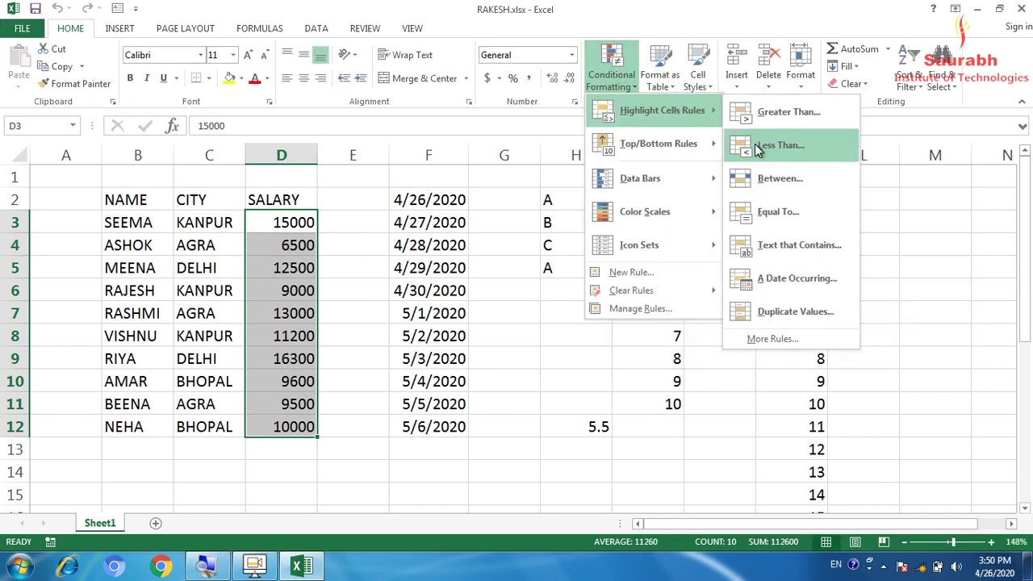
click(776, 212)
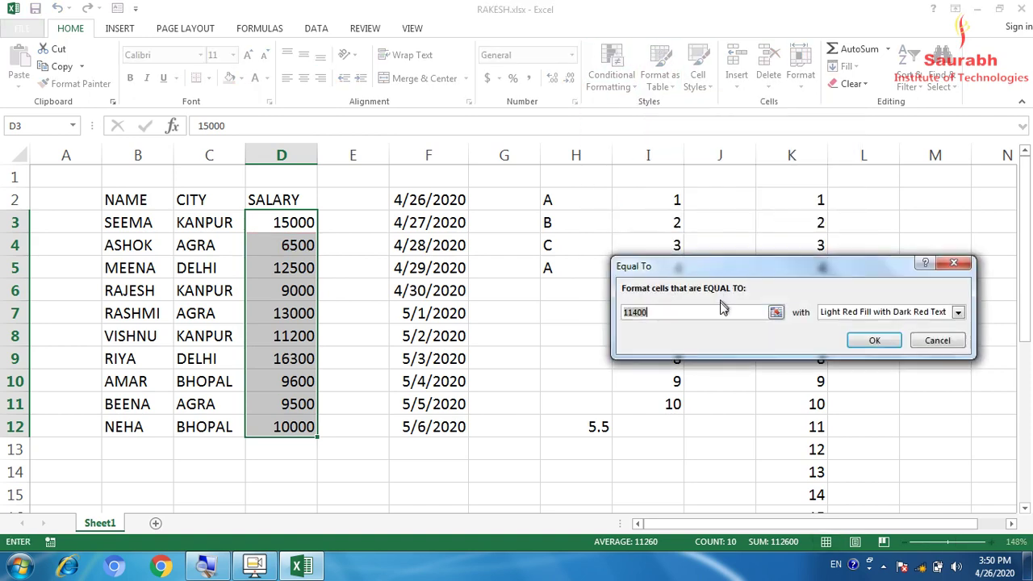
key(BackSpace)
text(9000)
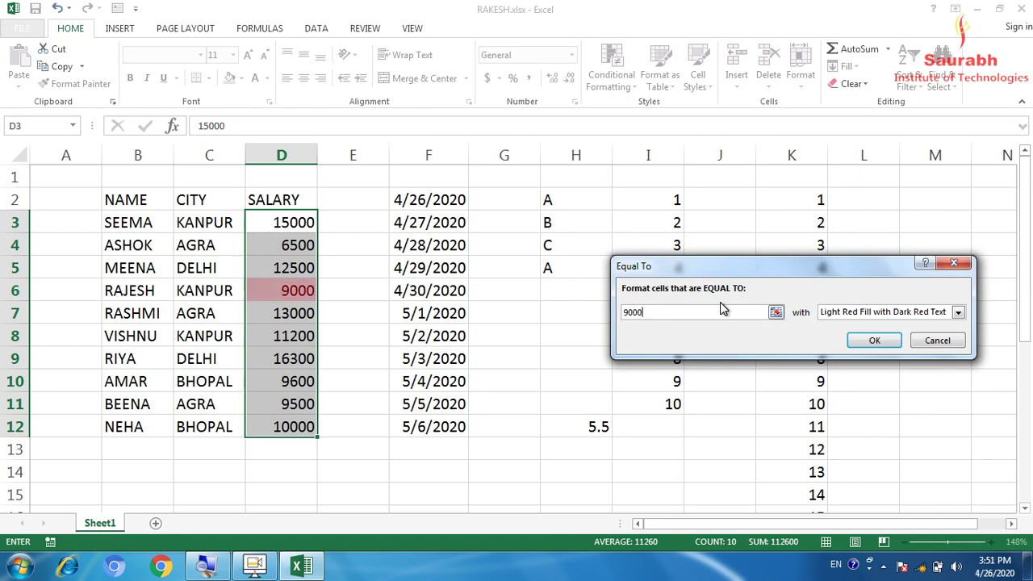
click(960, 262)
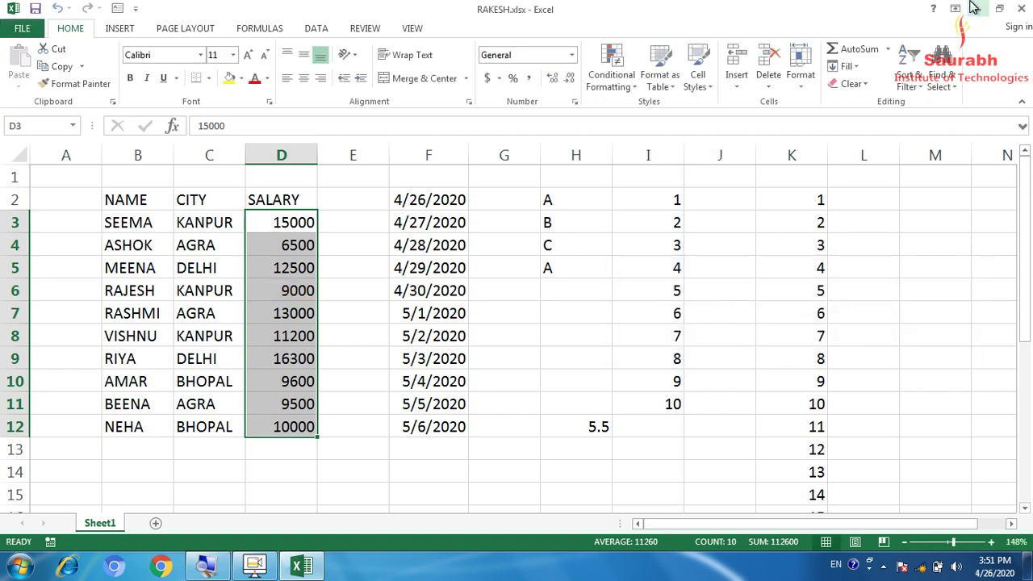
Preview a Between highlight rule on the selected salaries with the suggested limits 8950 and 13850, and cancel it.
click(599, 86)
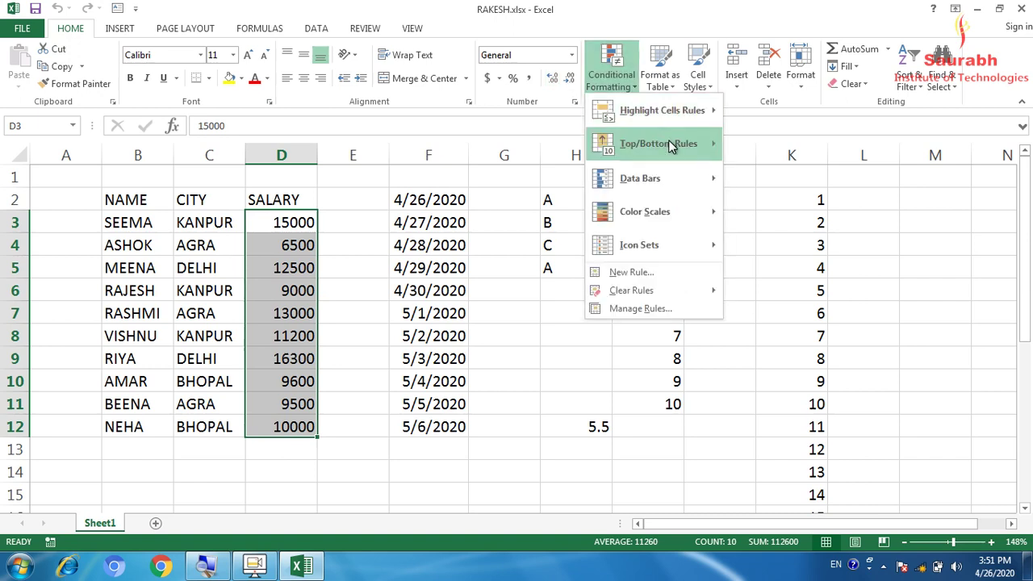
mouse_move(671, 117)
click(801, 177)
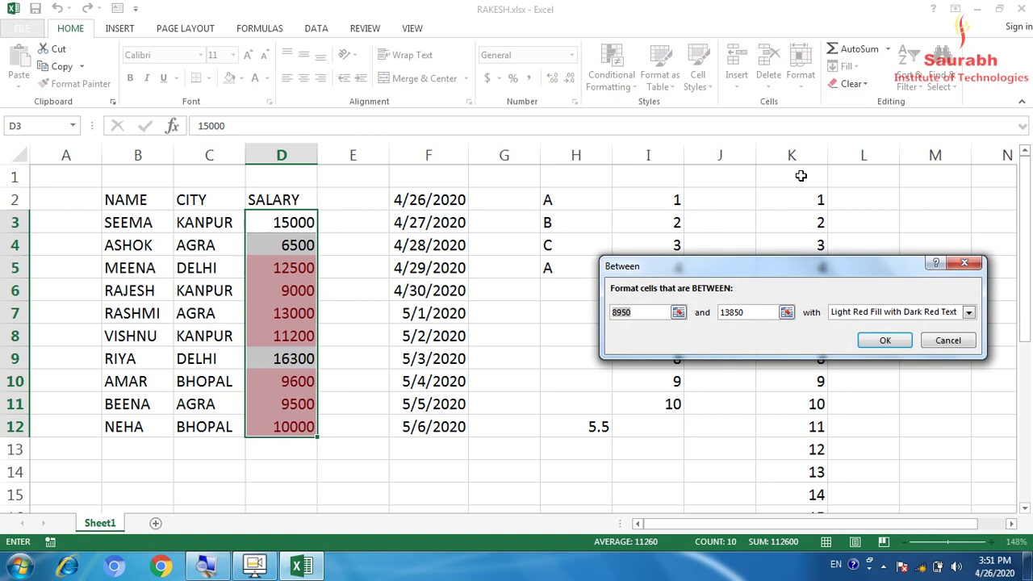
click(978, 269)
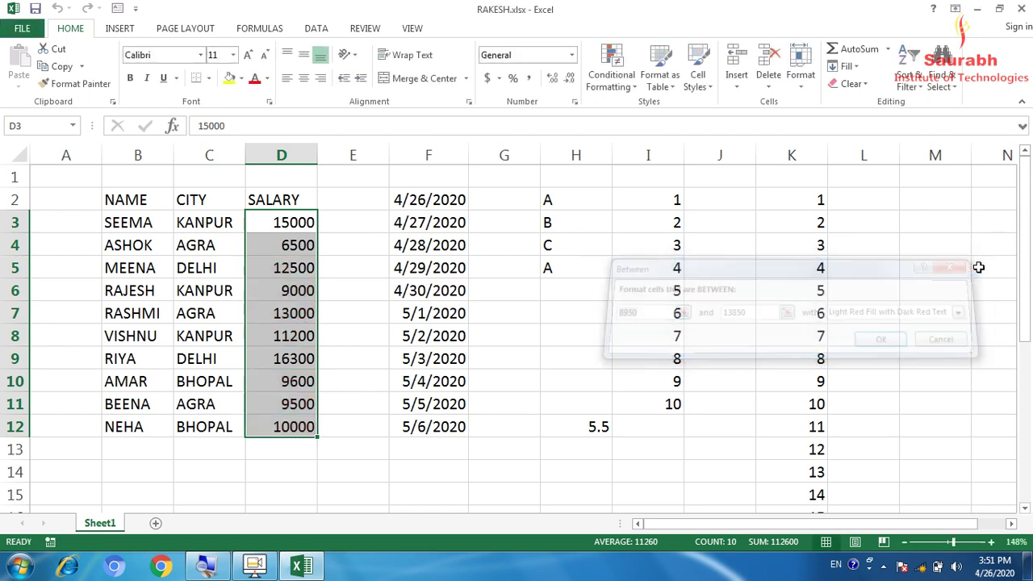
Preview a Text That Contains rule on the names in B3:B12 using the first four letters of the name in B6, and cancel it.
click(618, 71)
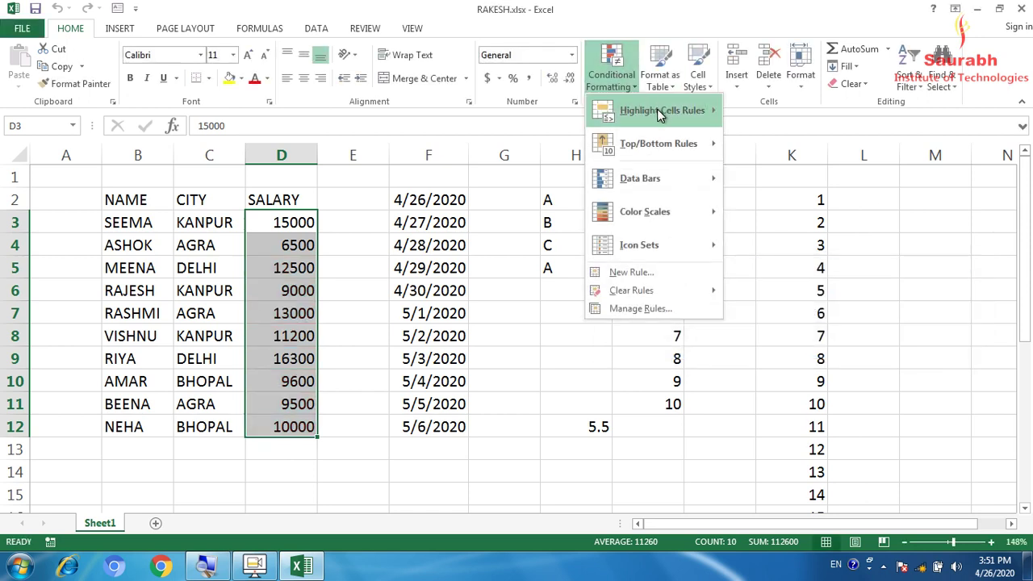
mouse_move(658, 110)
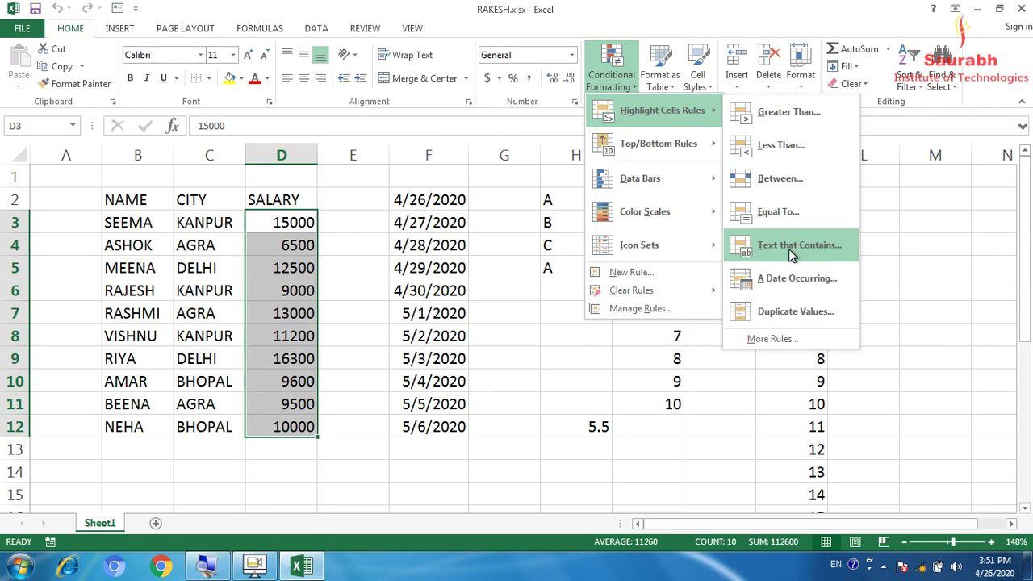
click(128, 242)
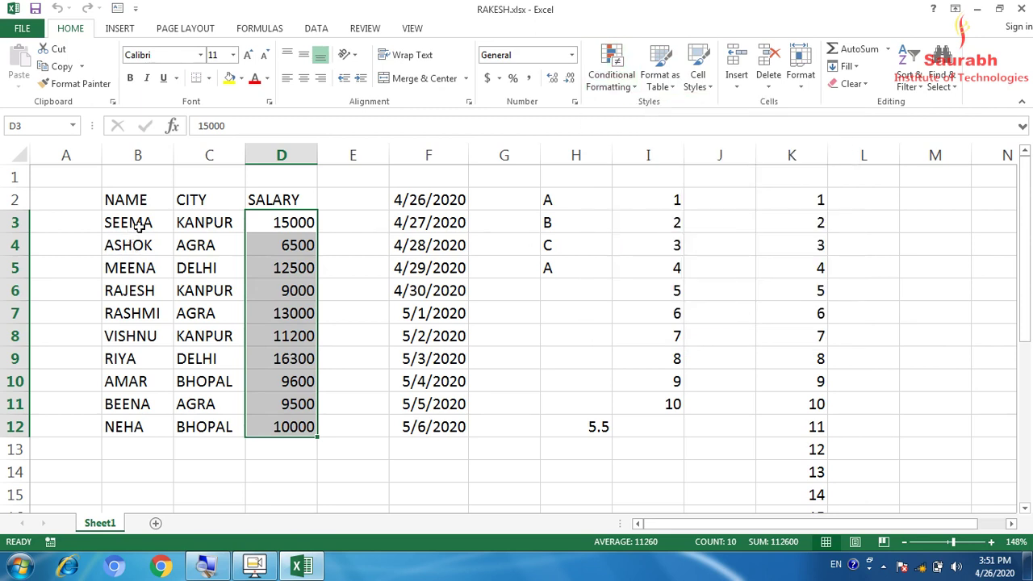
drag(129, 223, 138, 424)
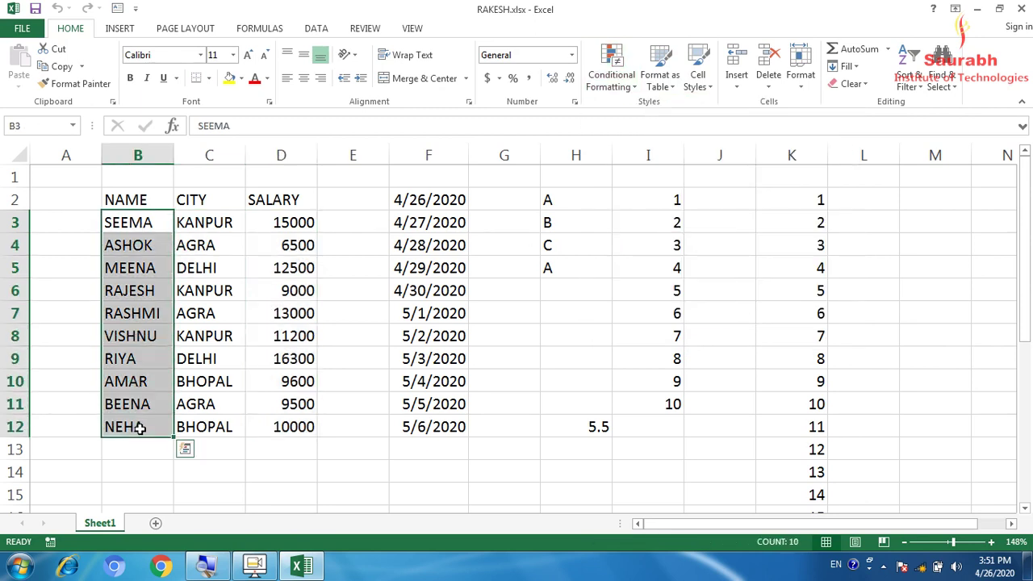
click(601, 85)
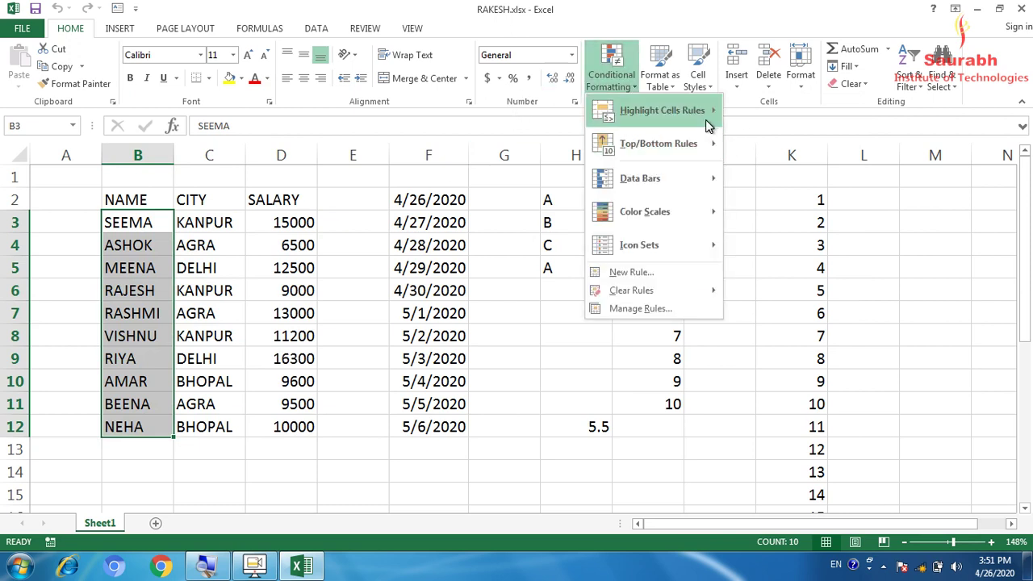
mouse_move(708, 112)
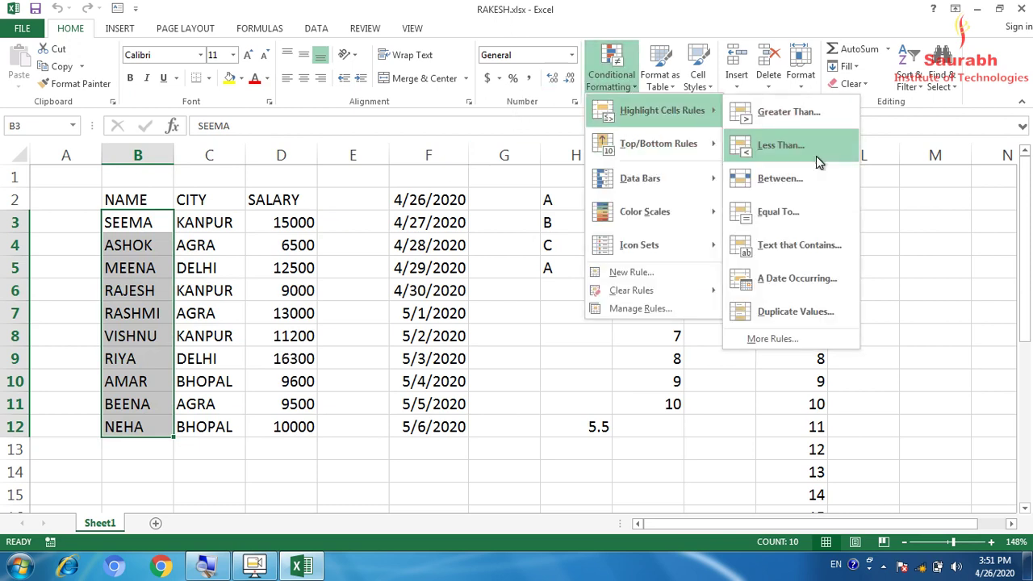
click(824, 248)
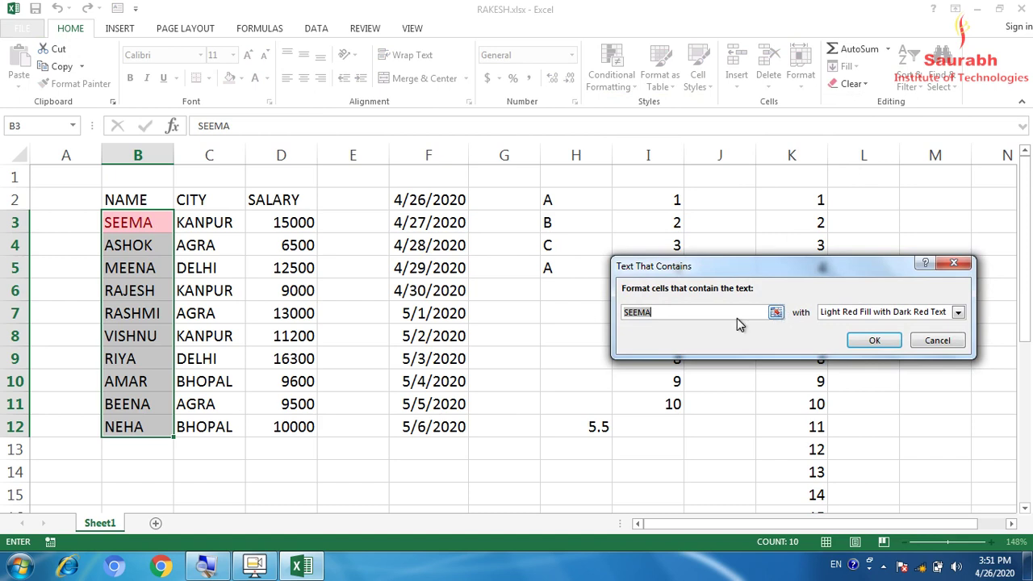
key(BackSpace)
text(RAJE)
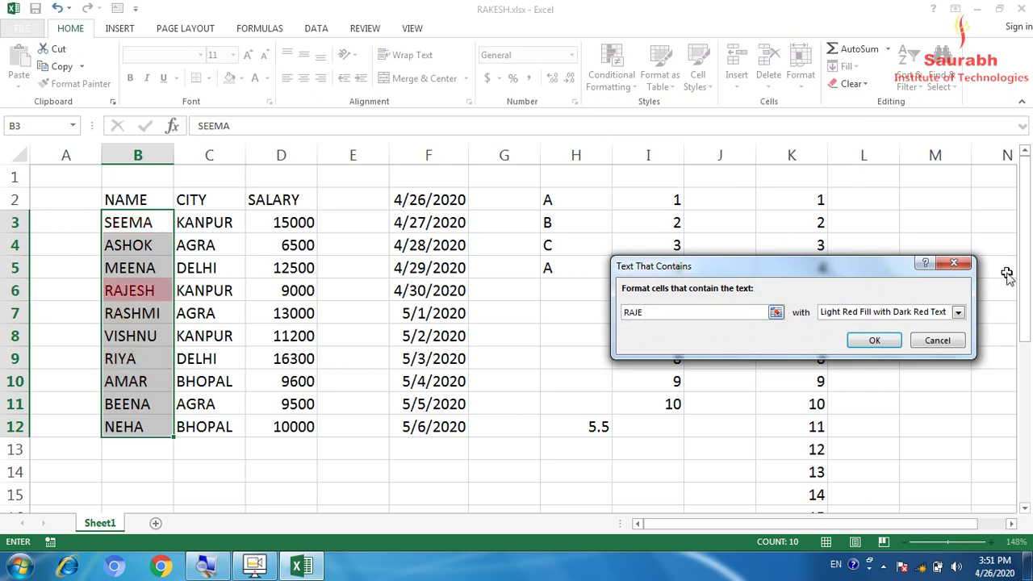
click(955, 266)
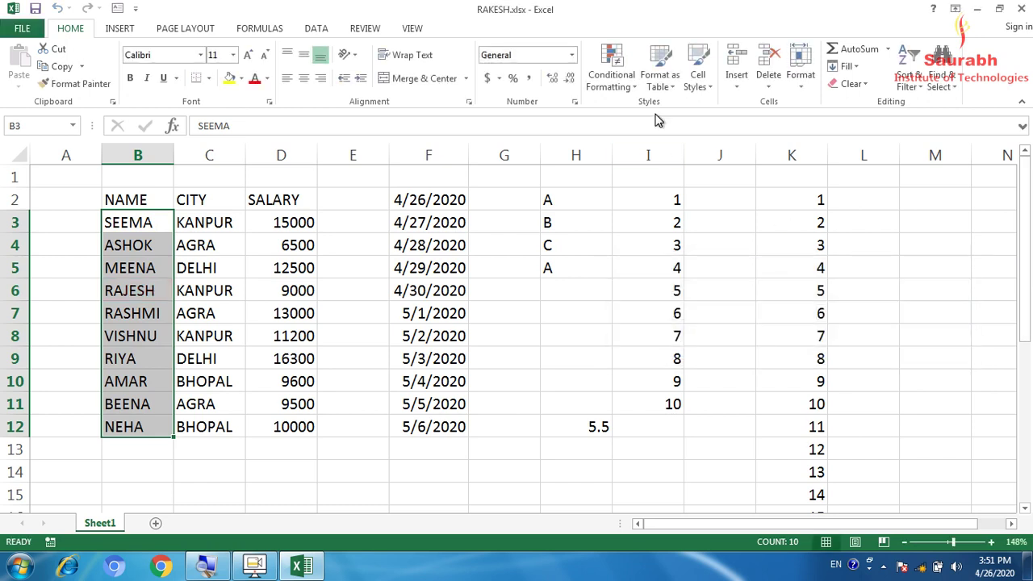
click(620, 82)
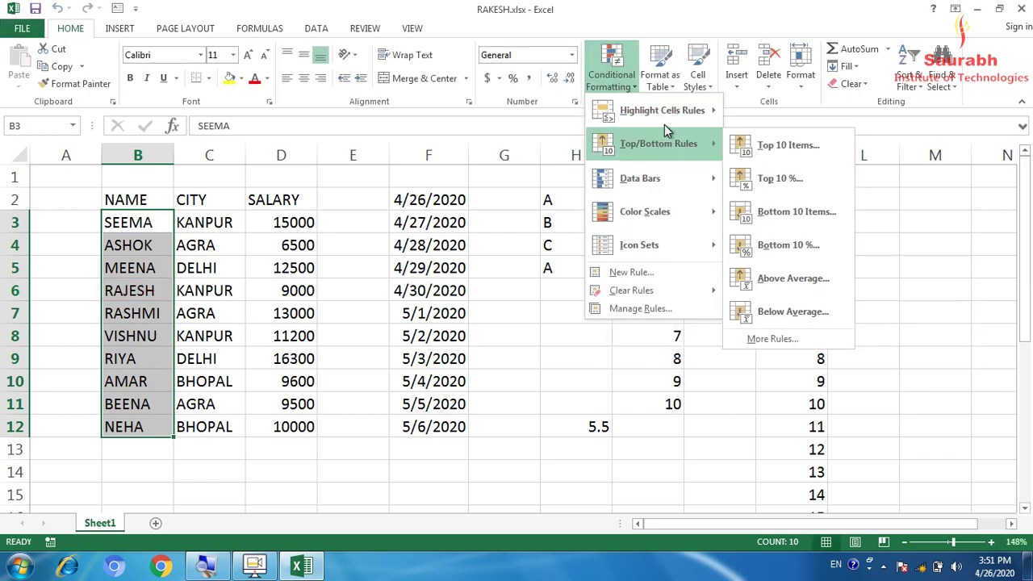
mouse_move(661, 114)
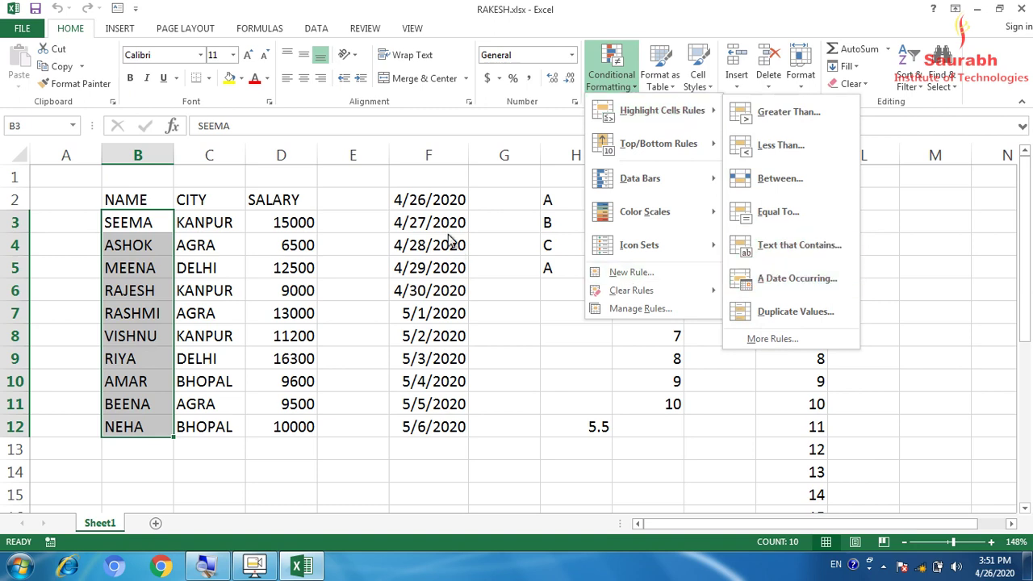
key(Escape)
key(Escape)
Create an A Date Occurring highlight rule for the dates in F2:F12 and preview it with the period Today.
drag(450, 203, 429, 427)
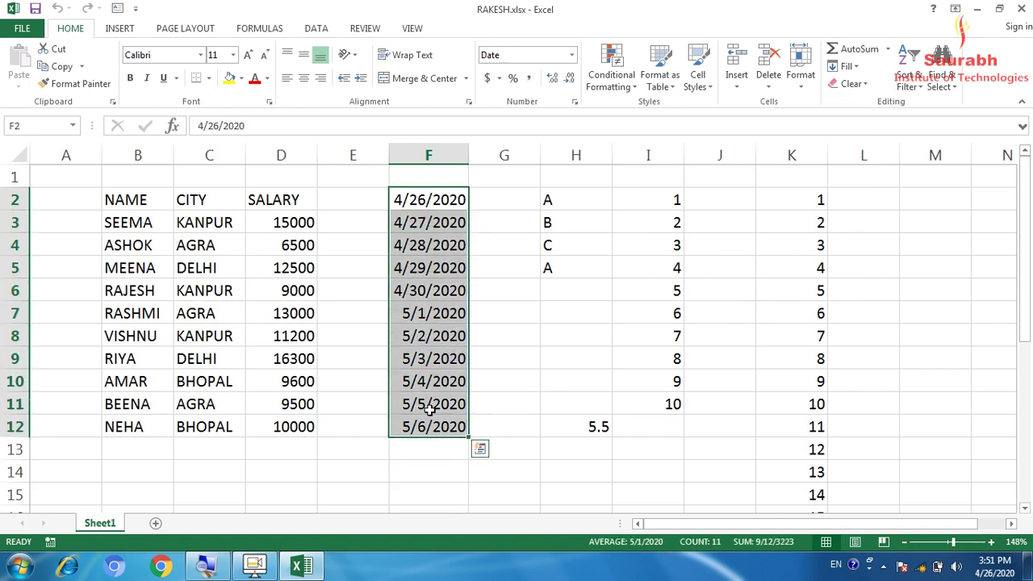
click(612, 81)
mouse_move(694, 119)
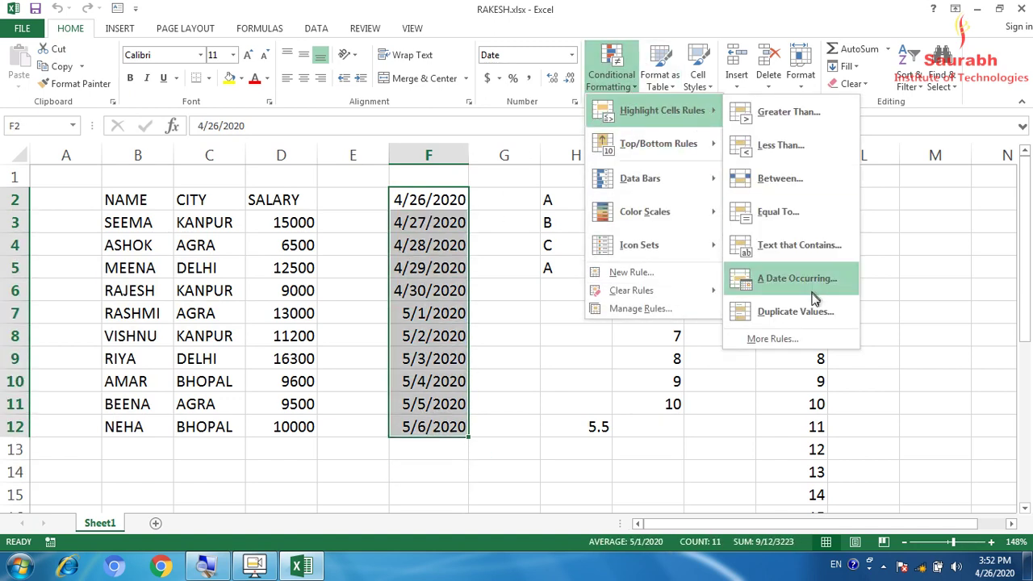
click(802, 278)
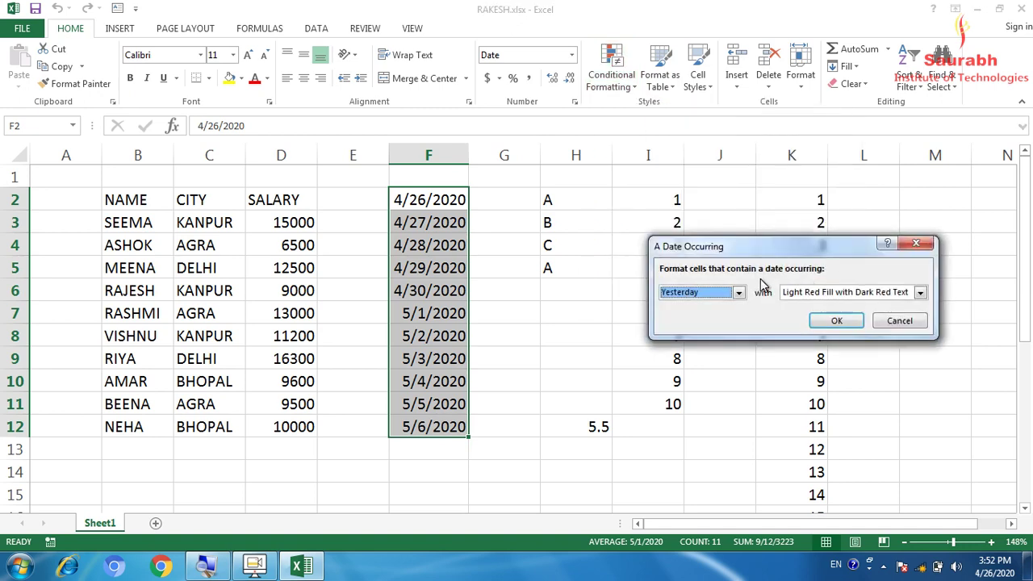
click(738, 294)
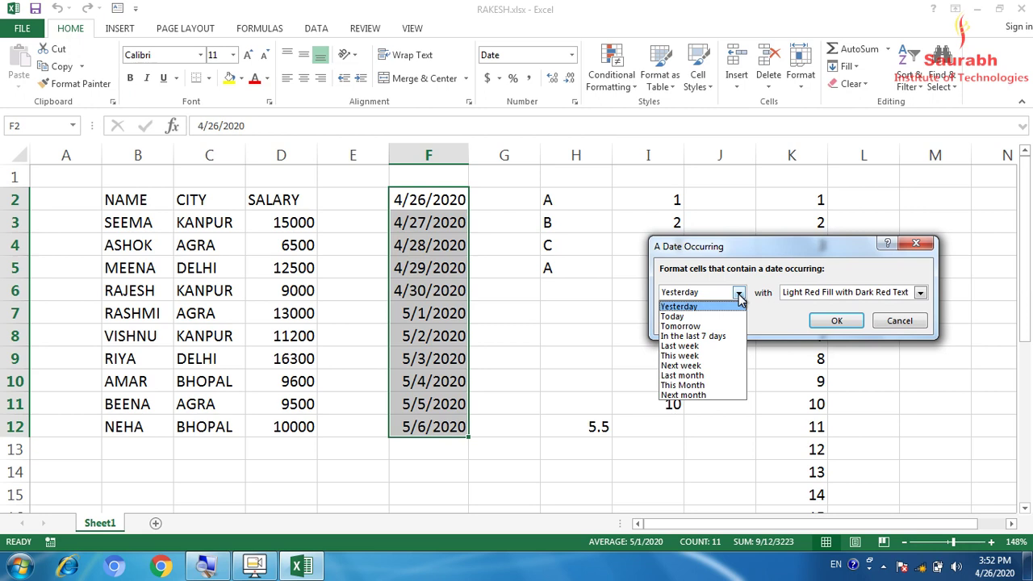
click(714, 316)
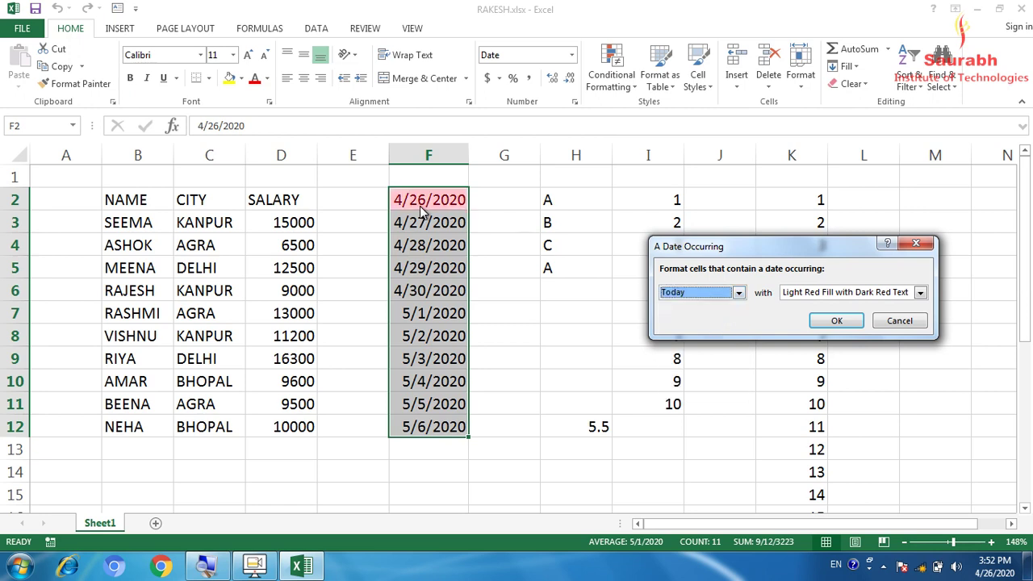
Set the date rule's period to This week and apply it with Light Red Fill with Dark Red Text.
click(738, 293)
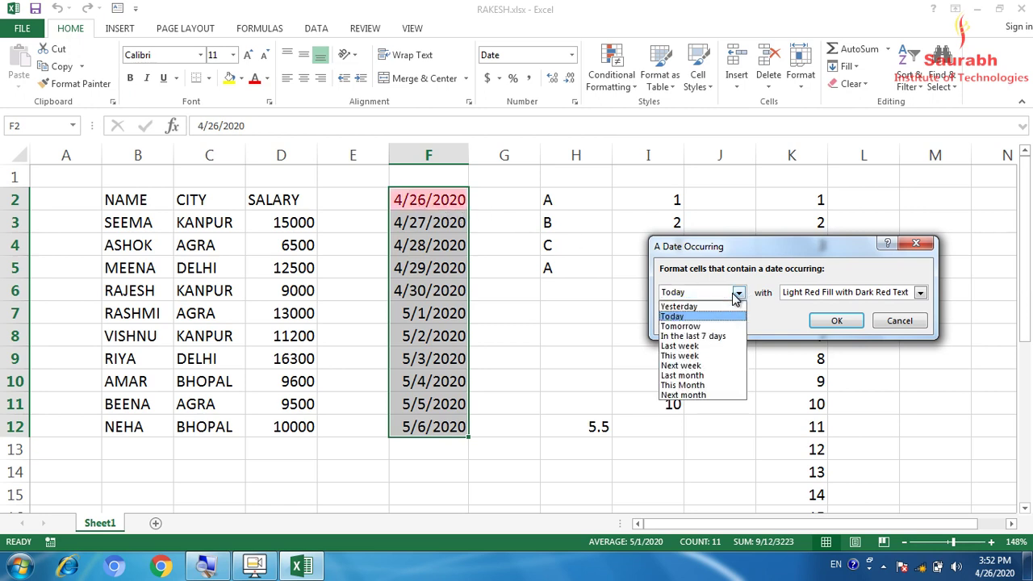
click(709, 355)
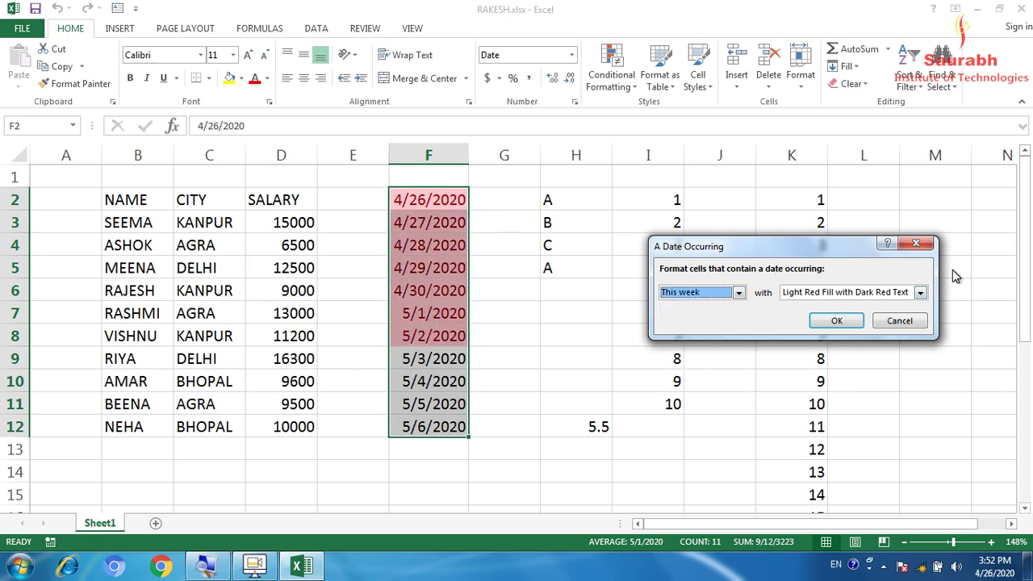
click(837, 321)
click(593, 330)
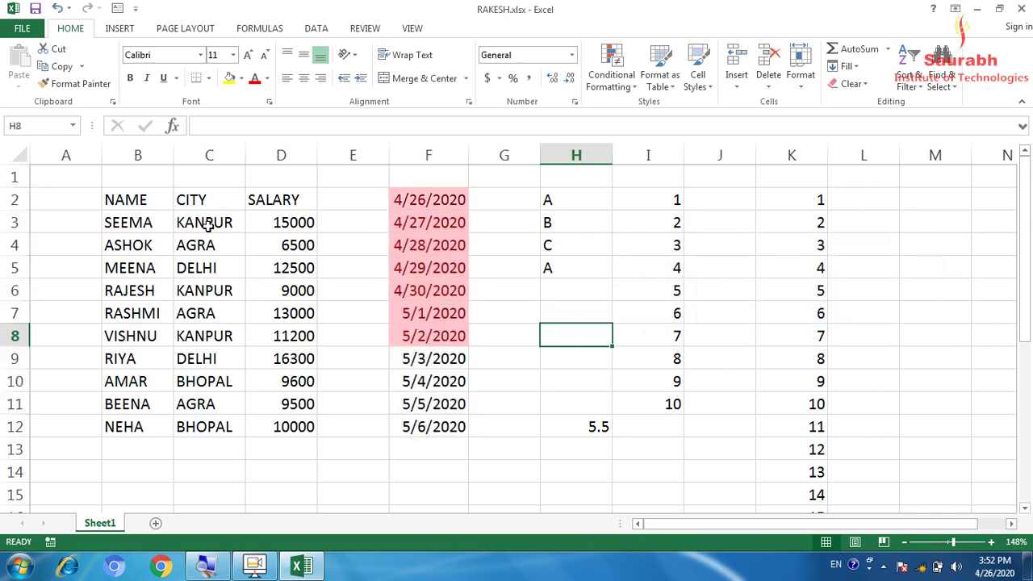
Preview a Duplicate Values rule on the letters in H2:H5 for Duplicate and Unique values, and cancel it.
drag(583, 196, 588, 266)
click(600, 84)
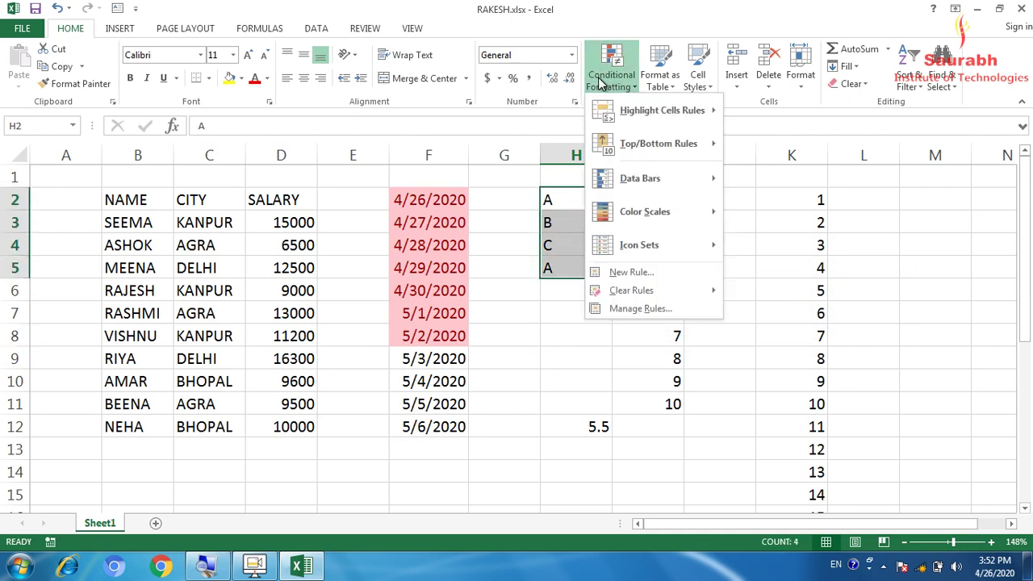
mouse_move(684, 121)
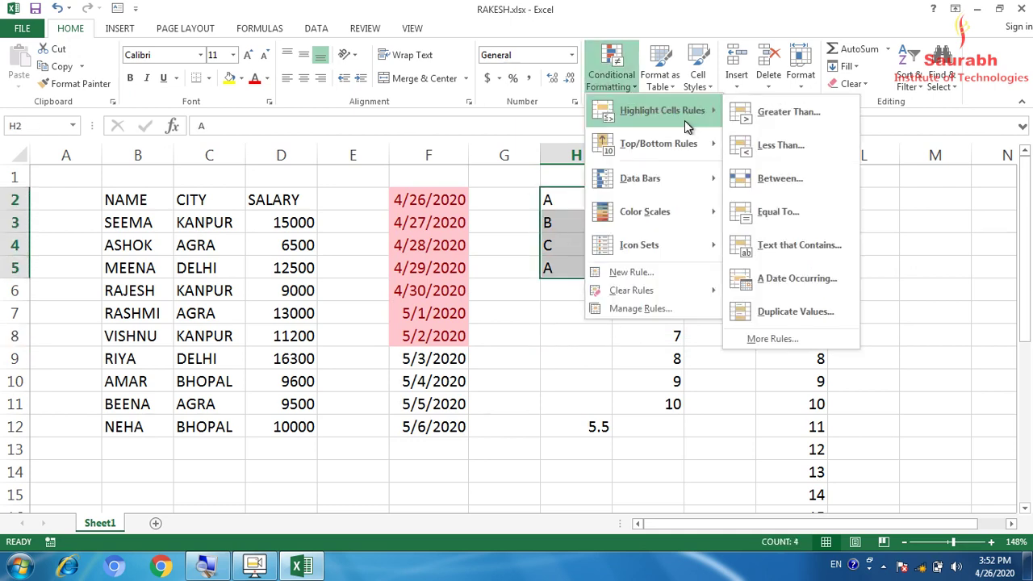
click(829, 298)
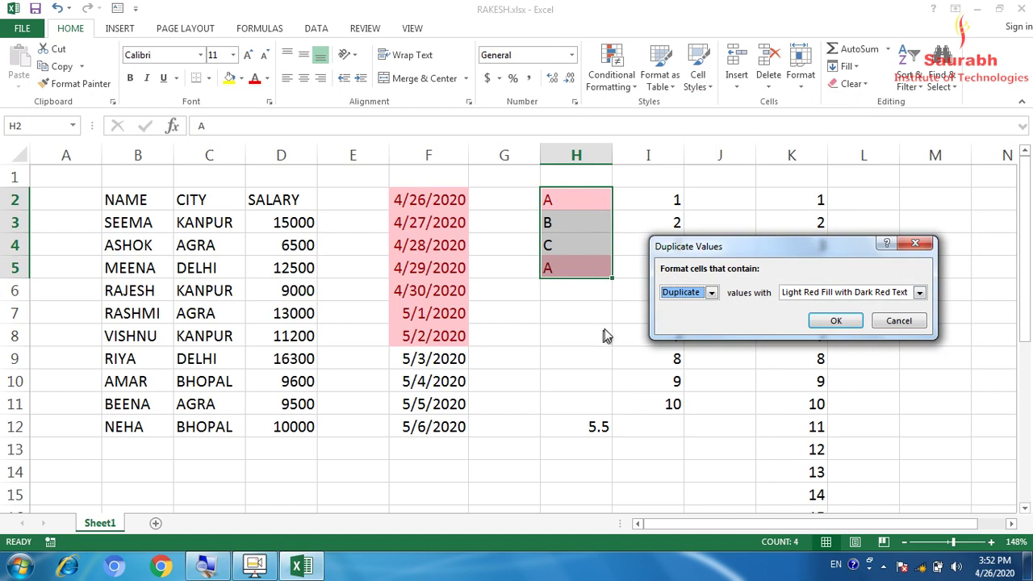
click(710, 292)
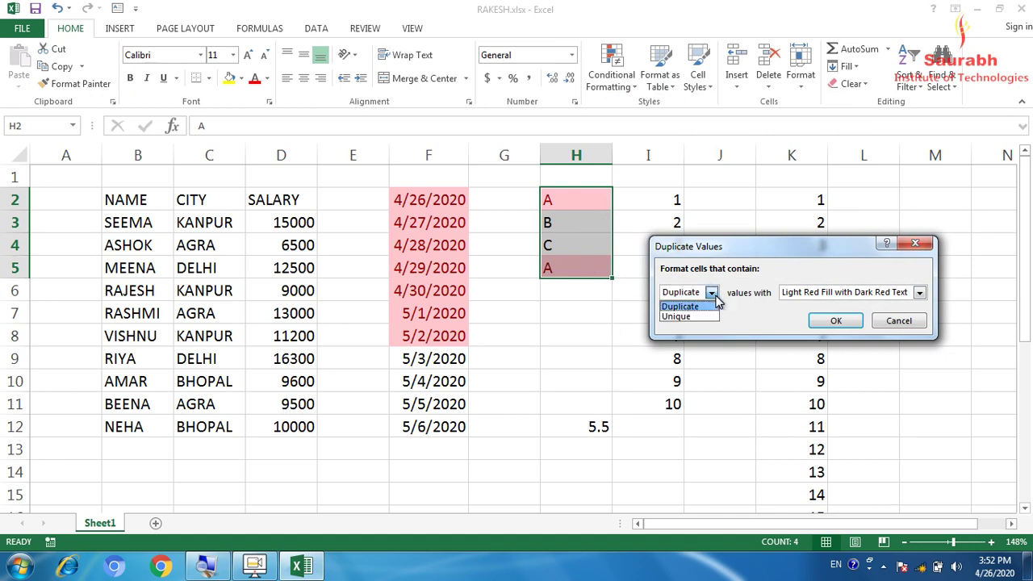
click(704, 317)
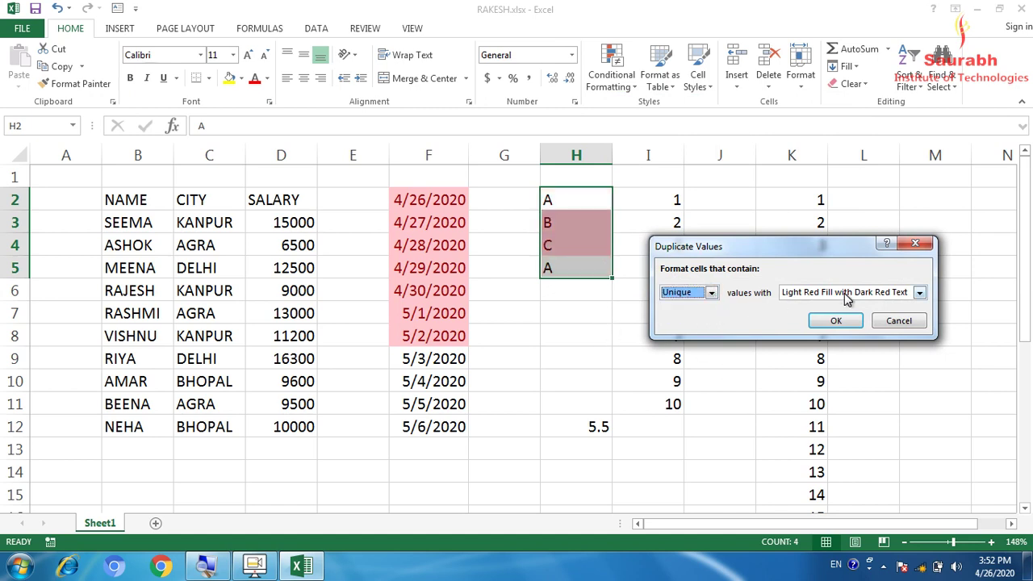
click(915, 243)
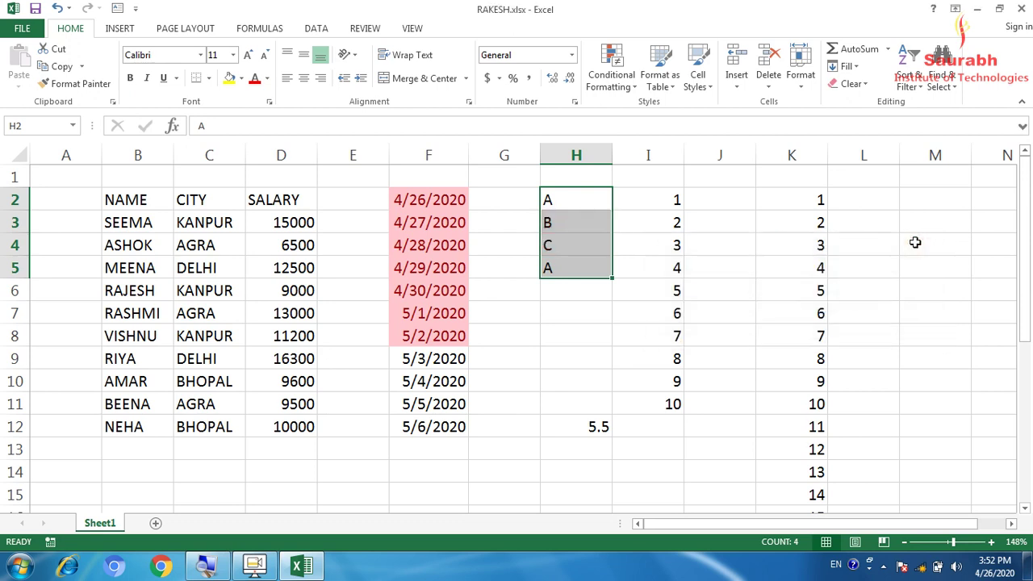
click(613, 81)
mouse_move(668, 144)
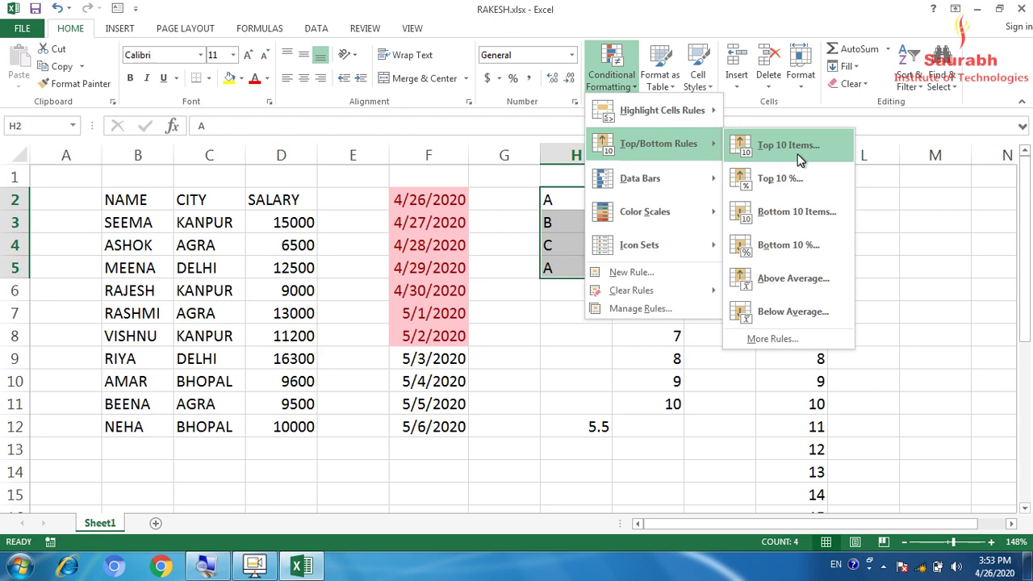
click(661, 197)
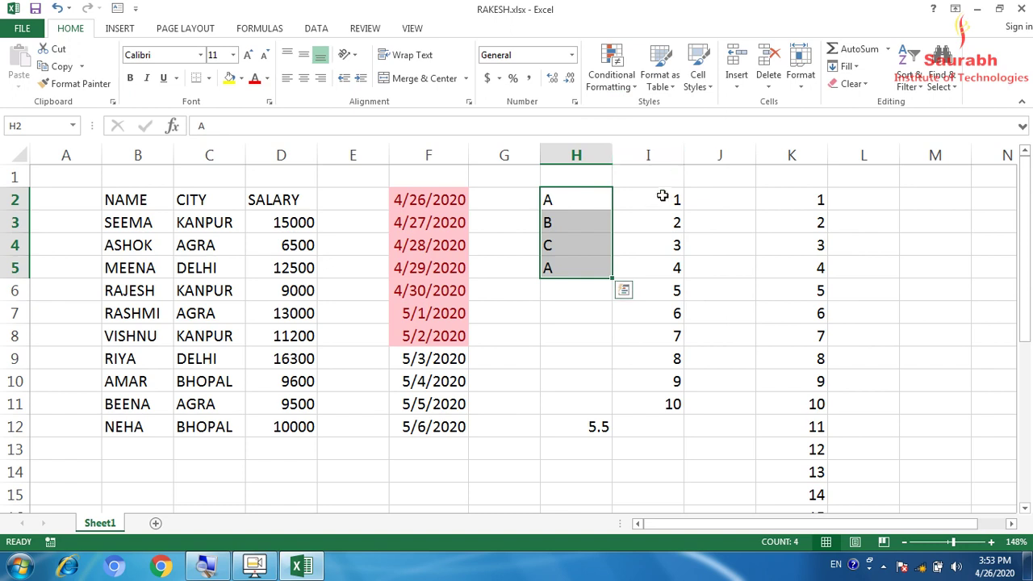
Highlight the top 2 items of the numbers in I2:I11 with a Top 10 Items rule using Light Red Fill with Dark Red Text.
click(660, 208)
drag(659, 209, 657, 403)
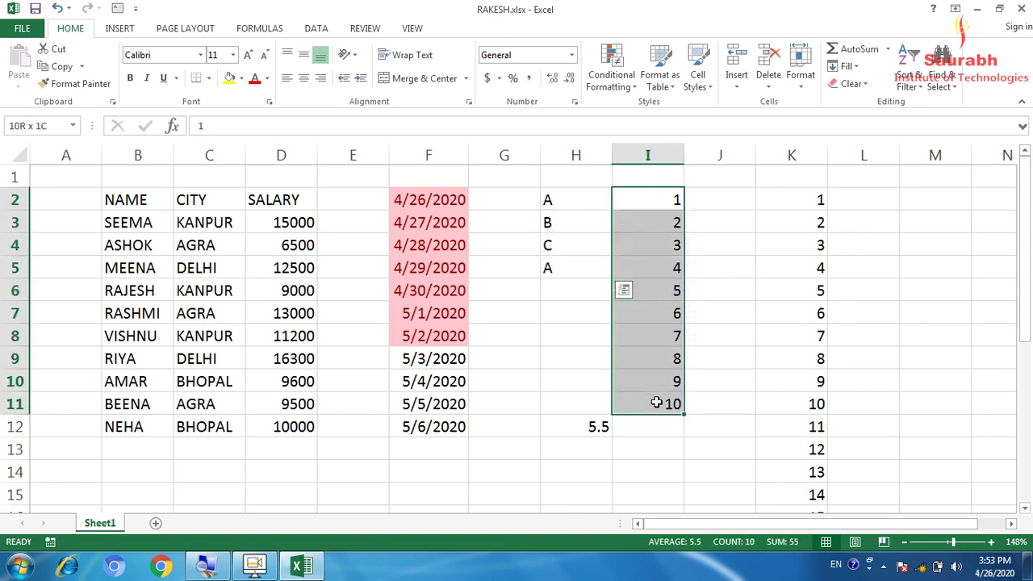
click(622, 85)
mouse_move(653, 107)
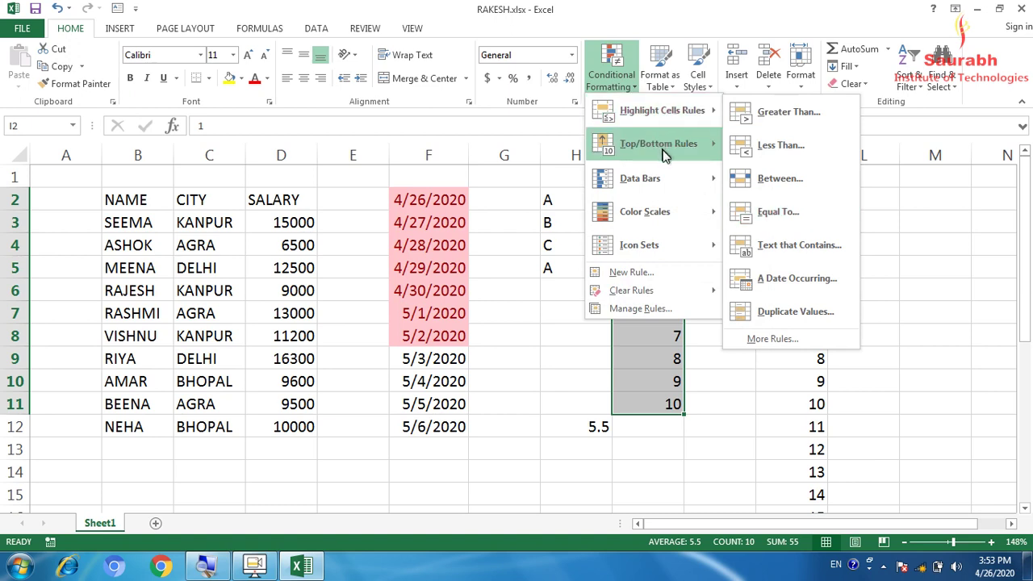
mouse_move(663, 151)
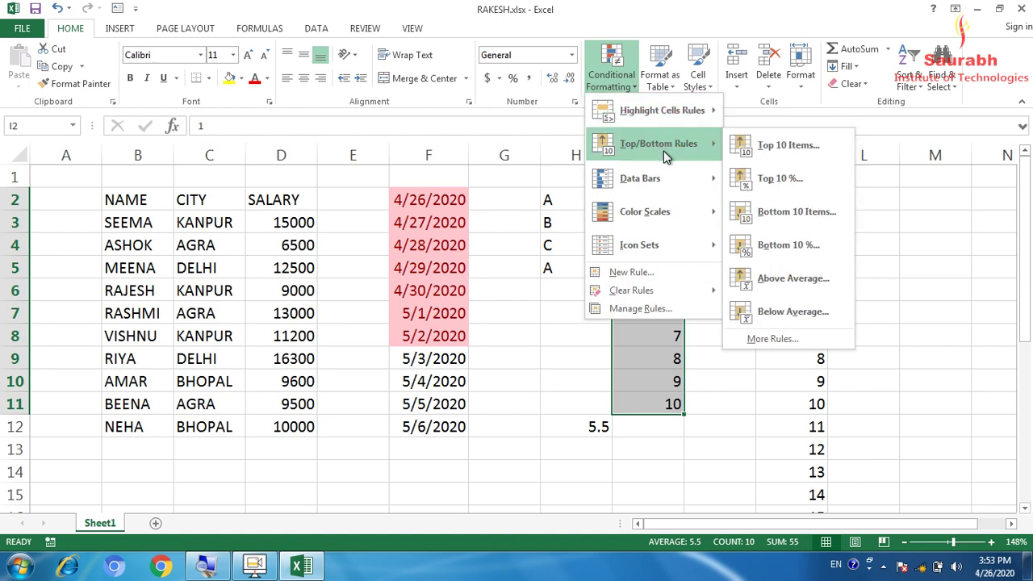
click(770, 148)
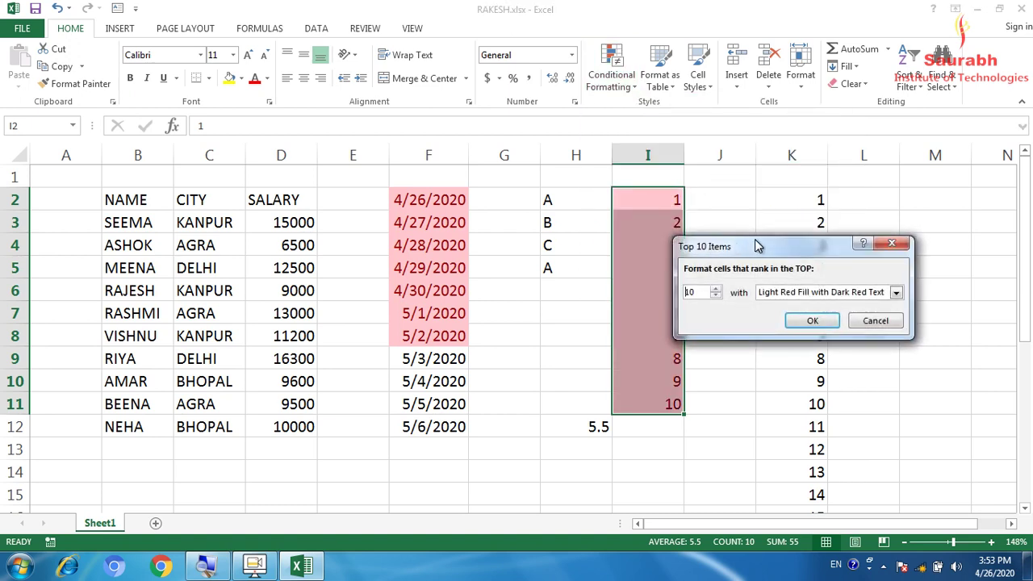
click(716, 297)
click(716, 297)
click(715, 297)
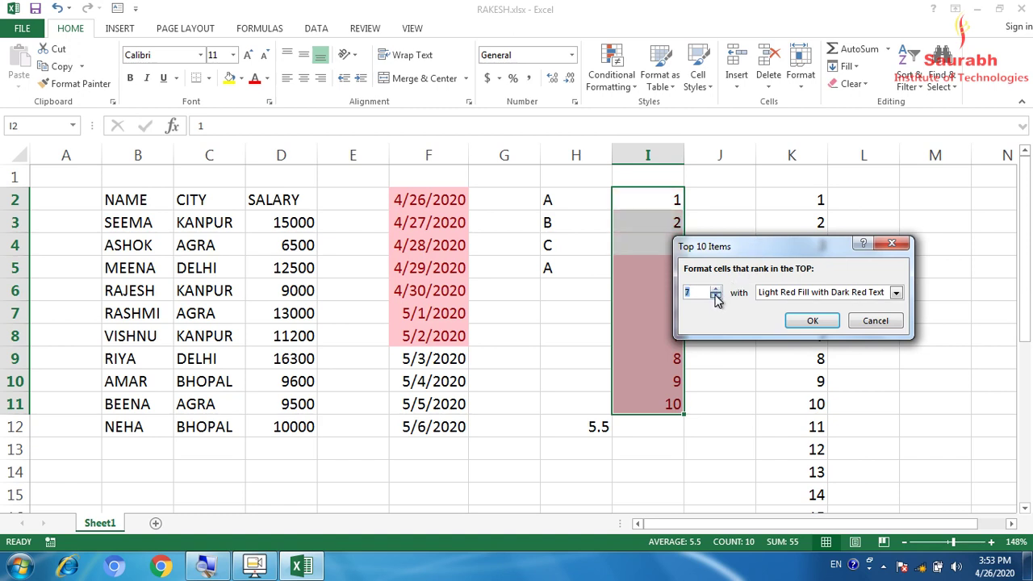
click(715, 297)
click(716, 297)
click(716, 297)
click(715, 297)
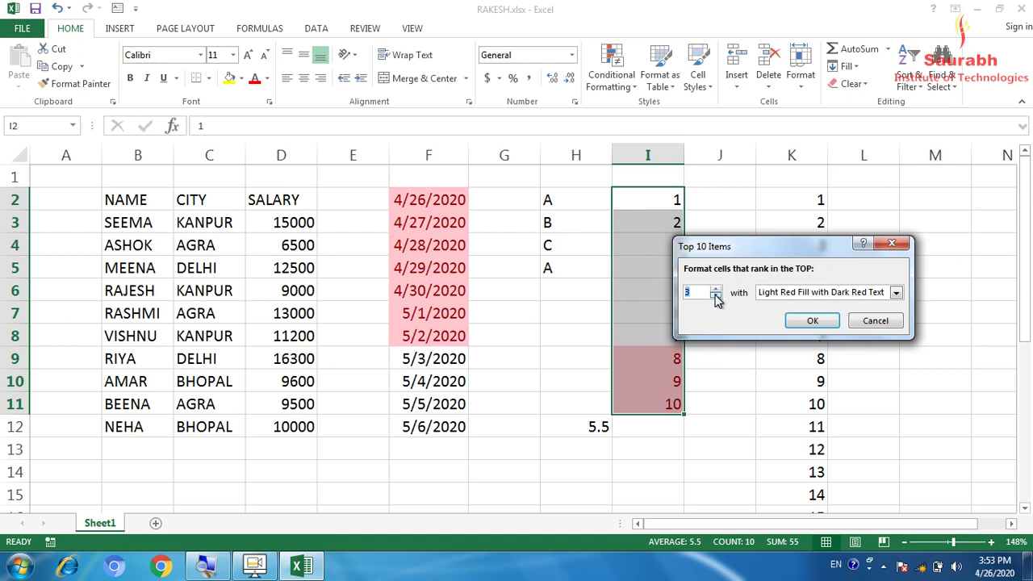
click(715, 297)
click(815, 320)
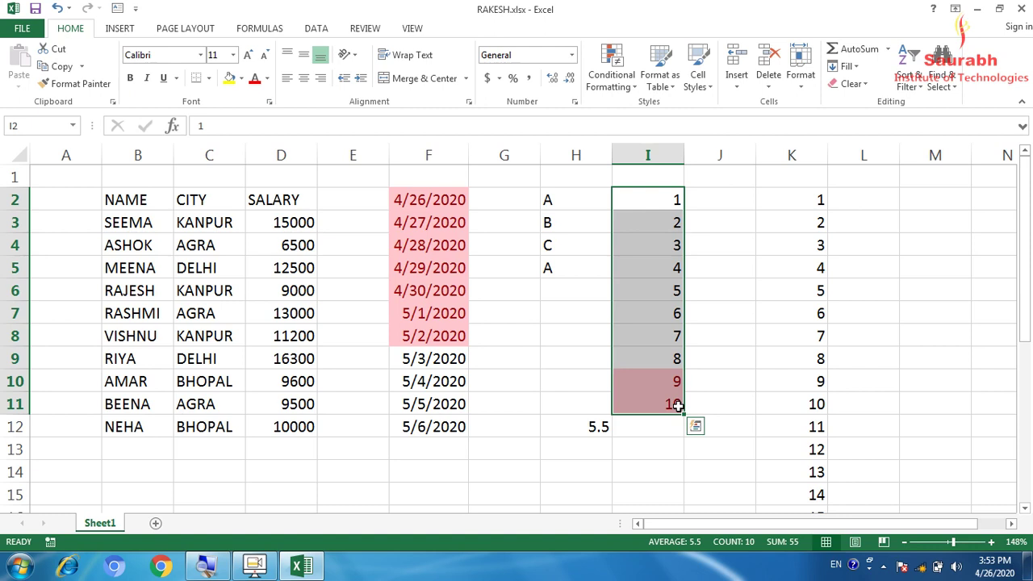
Preview a Bottom 10 Items rule with the rank 2 on the numbers in I2:I11, and cancel it.
click(615, 87)
mouse_move(656, 144)
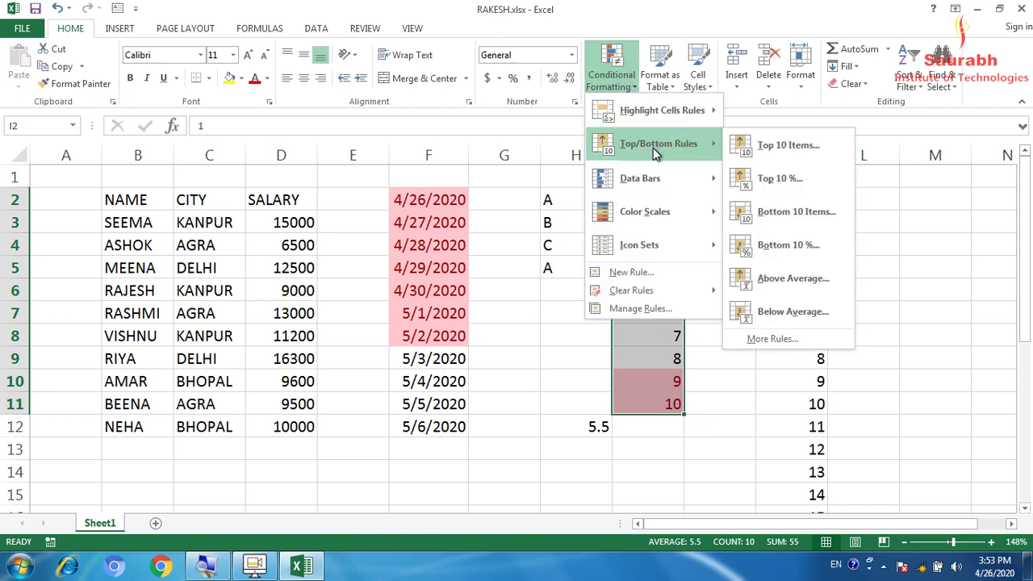
click(806, 212)
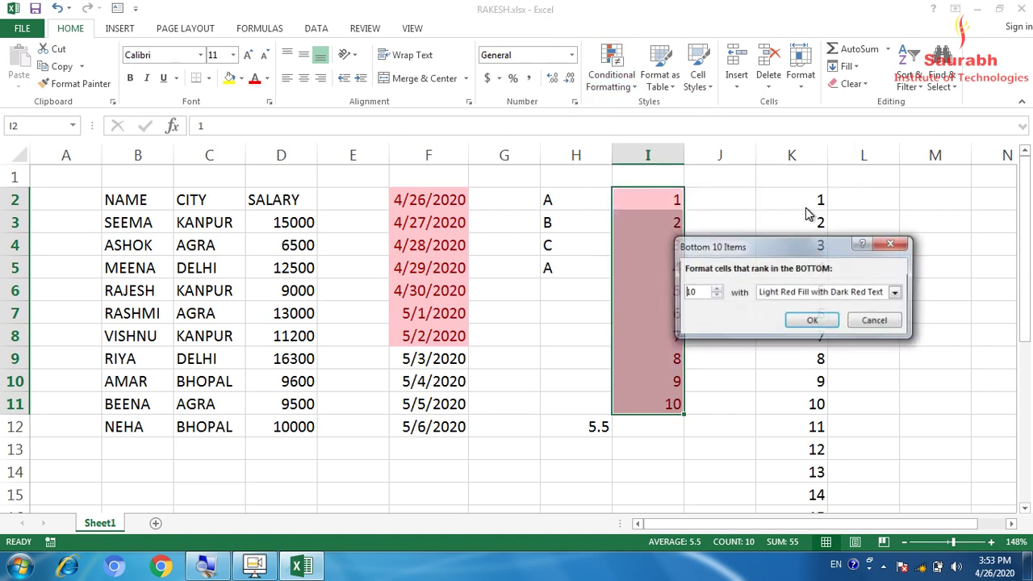
click(716, 295)
click(715, 295)
click(716, 295)
click(716, 296)
click(715, 295)
click(716, 295)
click(716, 295)
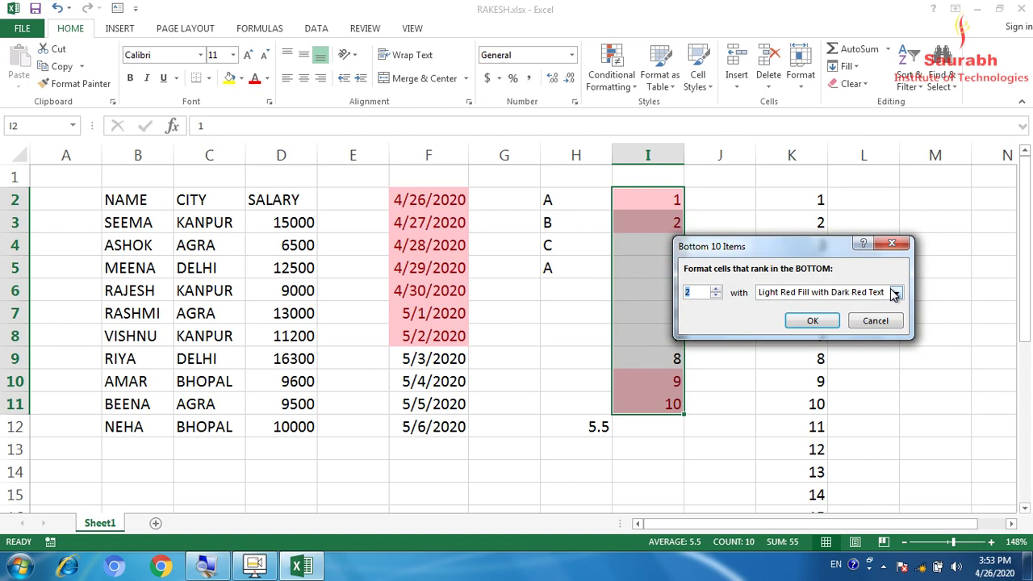
click(891, 243)
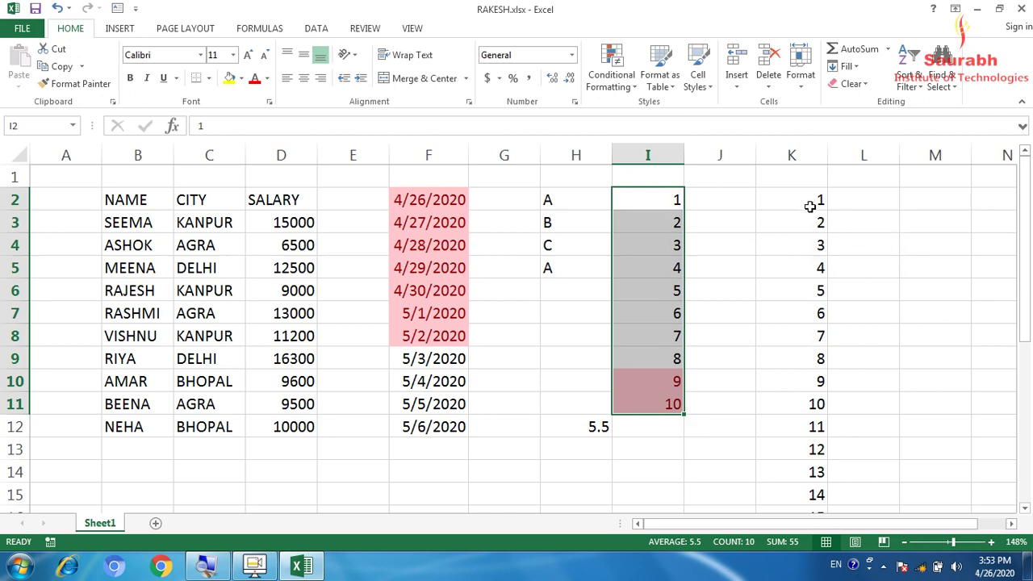
Preview a Top 10% rule on the numbers in K2:K21 at 10% and 7%, and cancel it.
drag(808, 203, 808, 470)
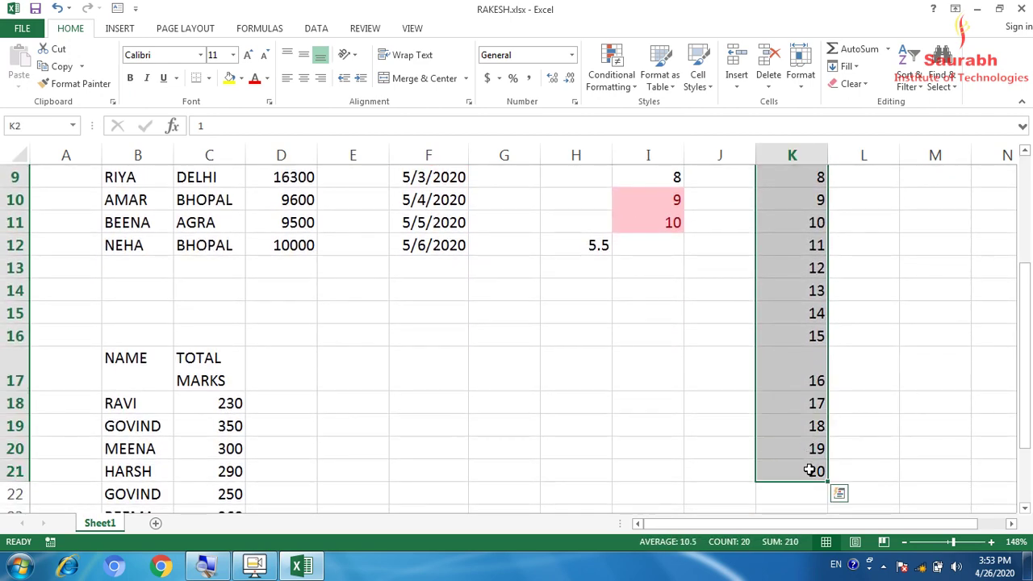
click(611, 65)
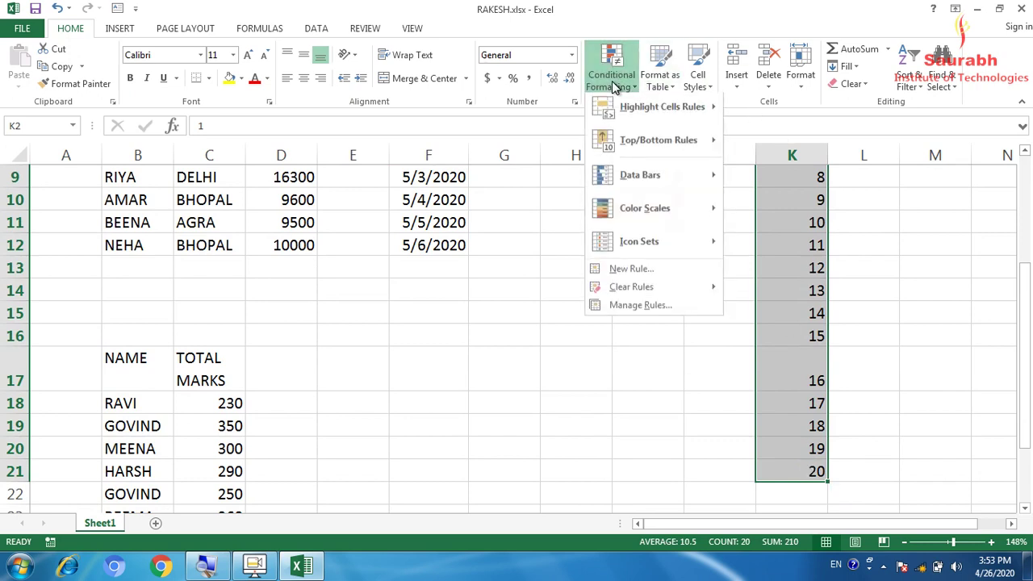
mouse_move(718, 144)
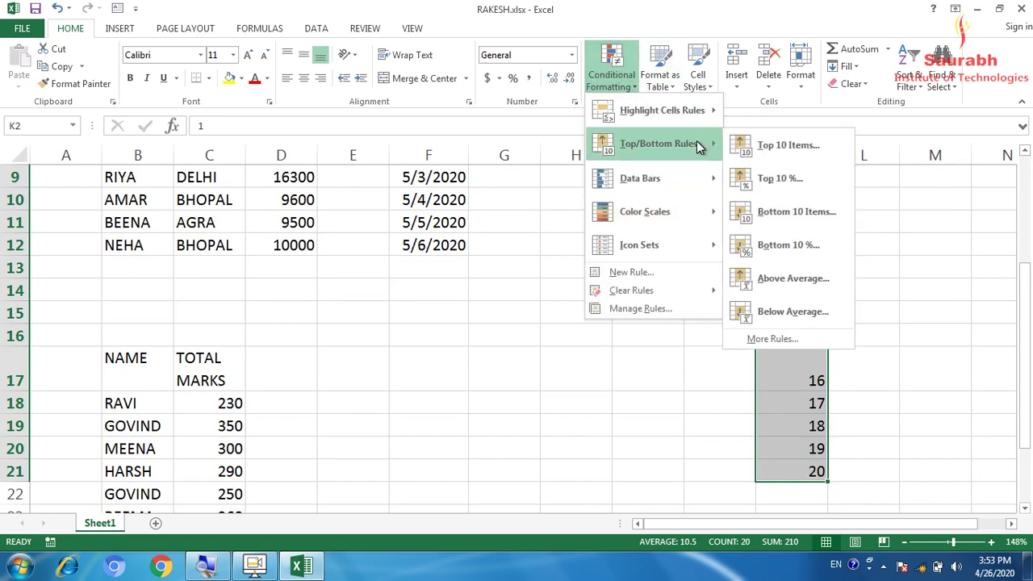
click(791, 179)
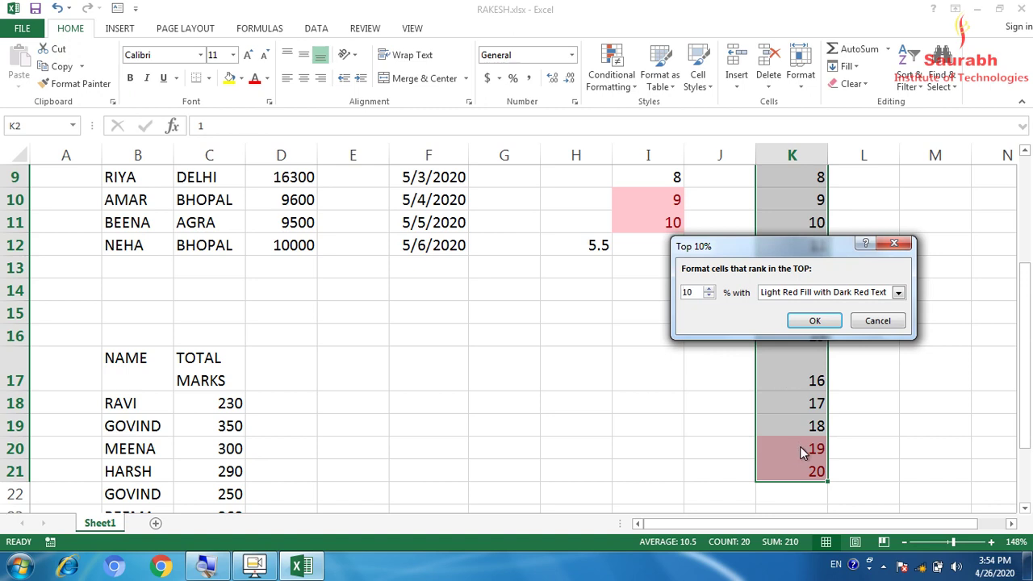
double_click(709, 296)
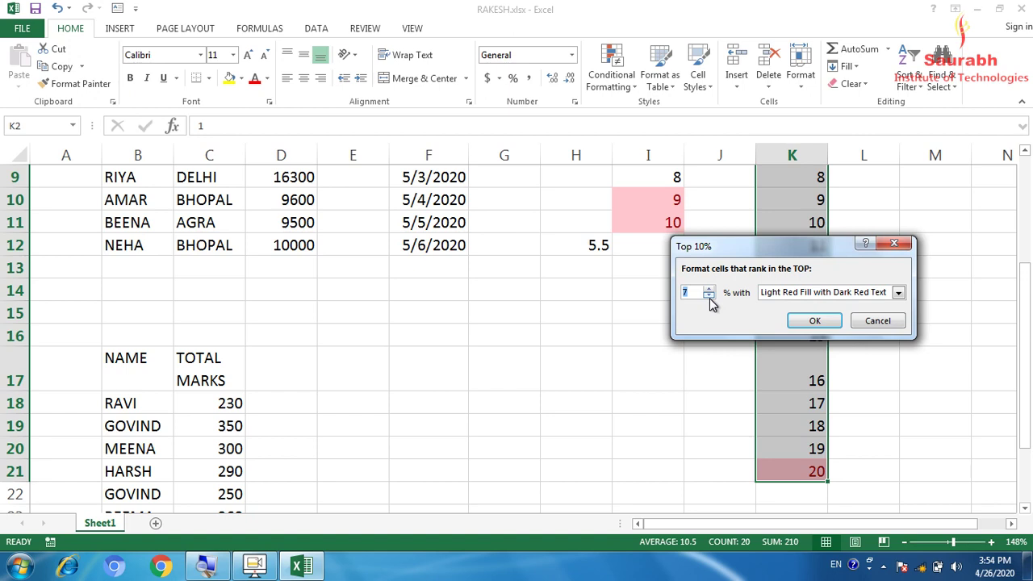
click(894, 243)
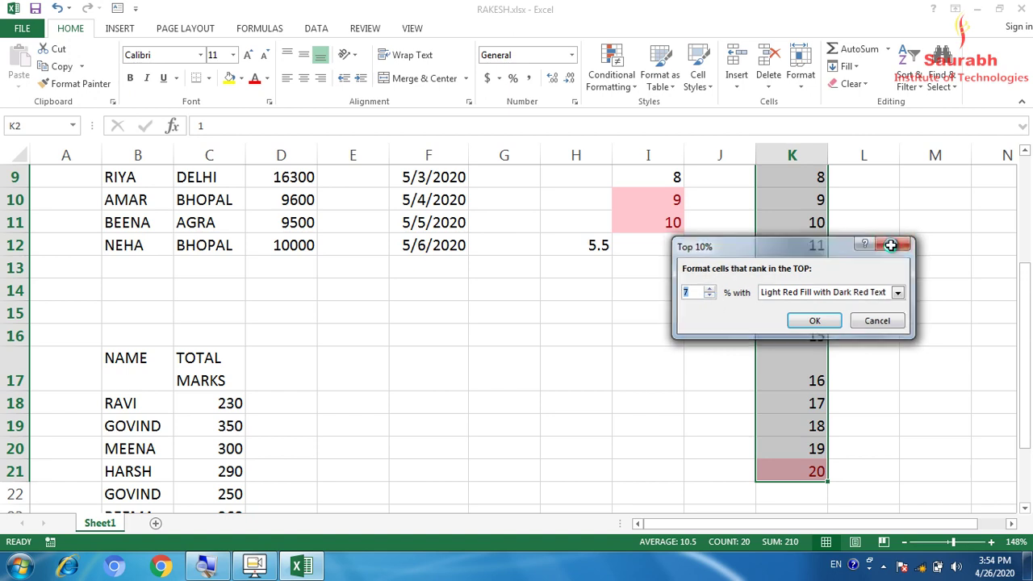
Highlight the lowest number in K2:K21 with a Bottom 10% rule using Light Red Fill with Dark Red Text.
click(611, 68)
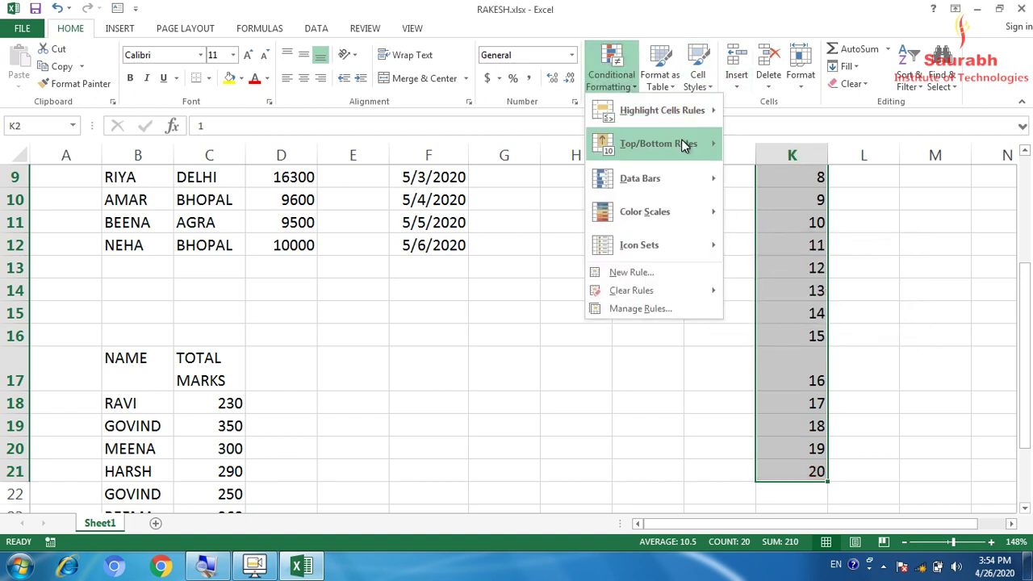
mouse_move(685, 145)
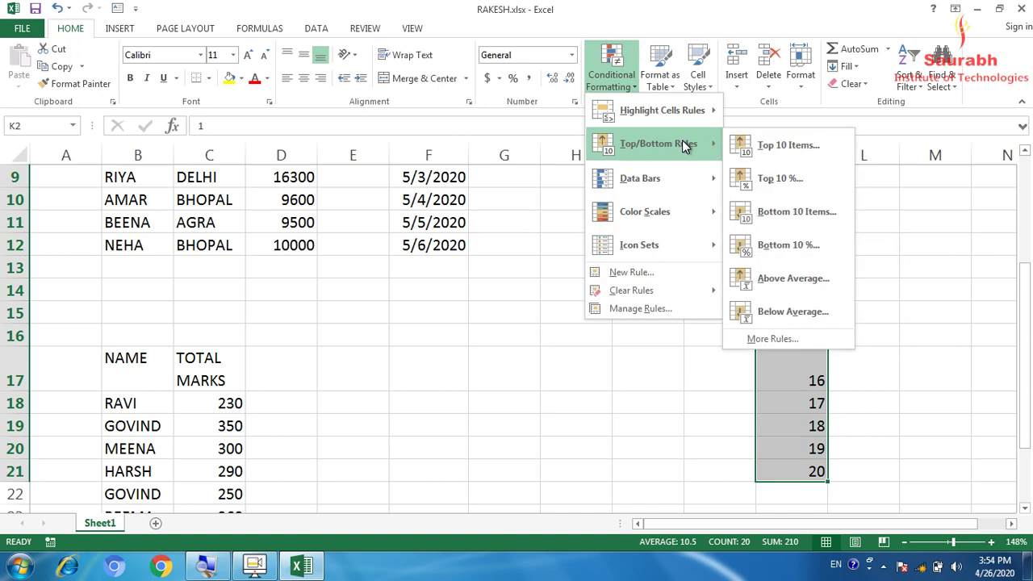
click(794, 252)
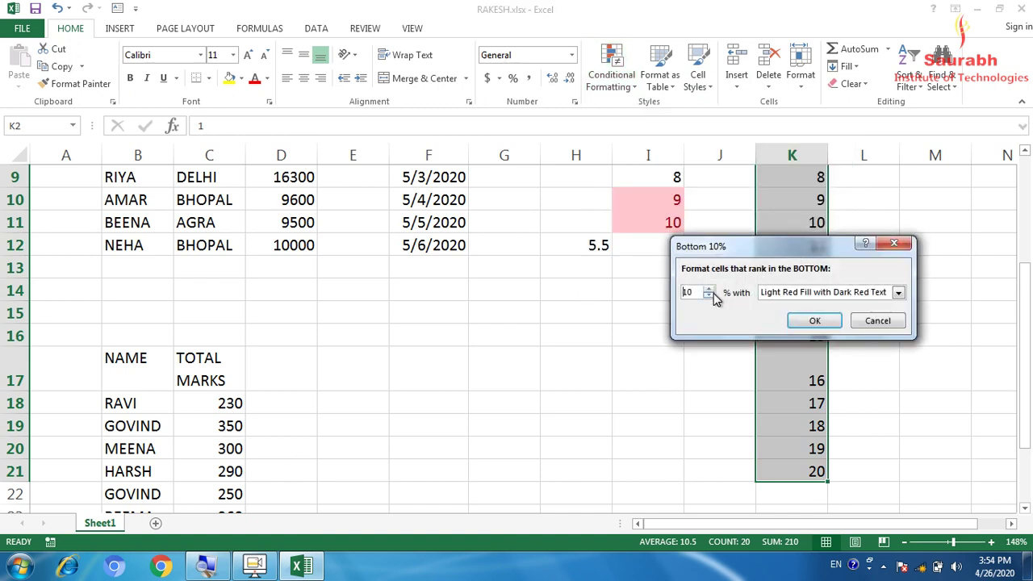
click(814, 320)
scroll(1030, 213, up, 3)
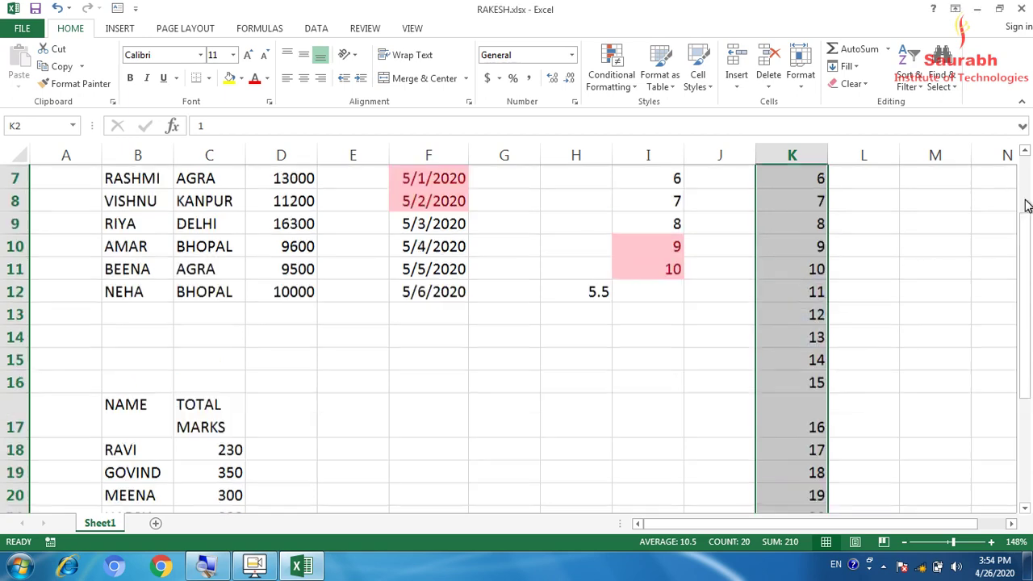
click(616, 85)
mouse_move(662, 146)
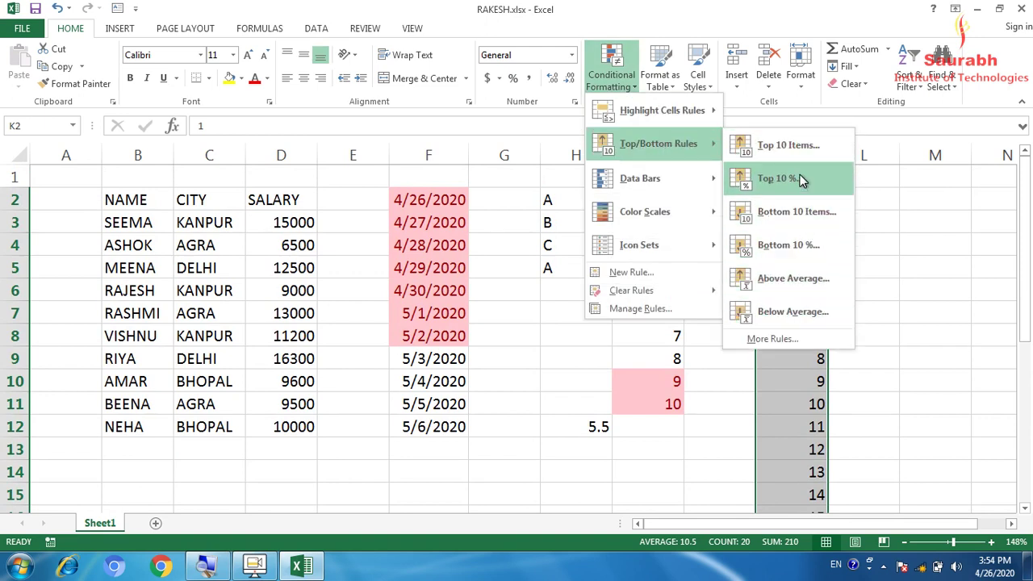
click(563, 362)
drag(660, 206, 663, 399)
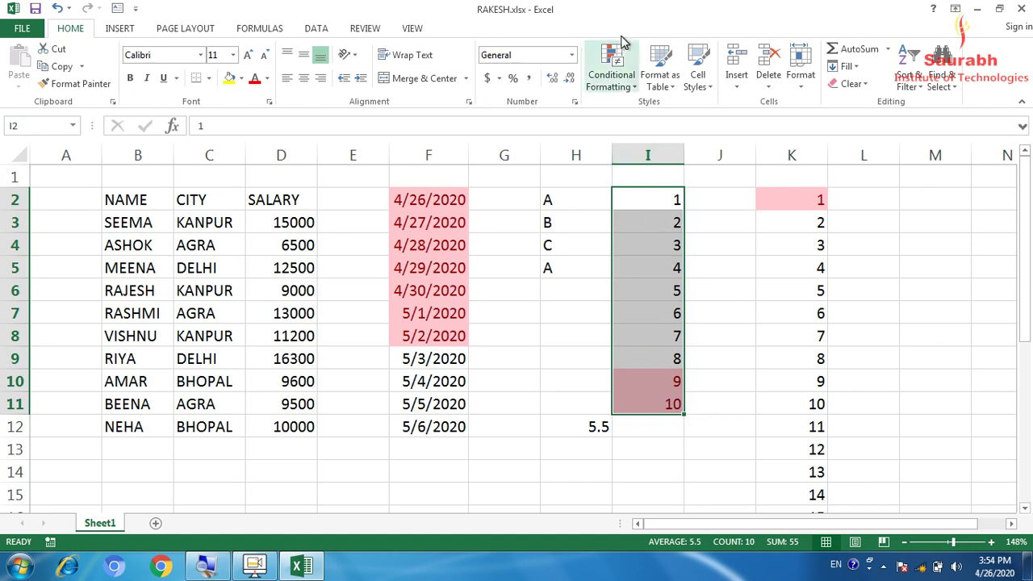
click(619, 74)
mouse_move(702, 162)
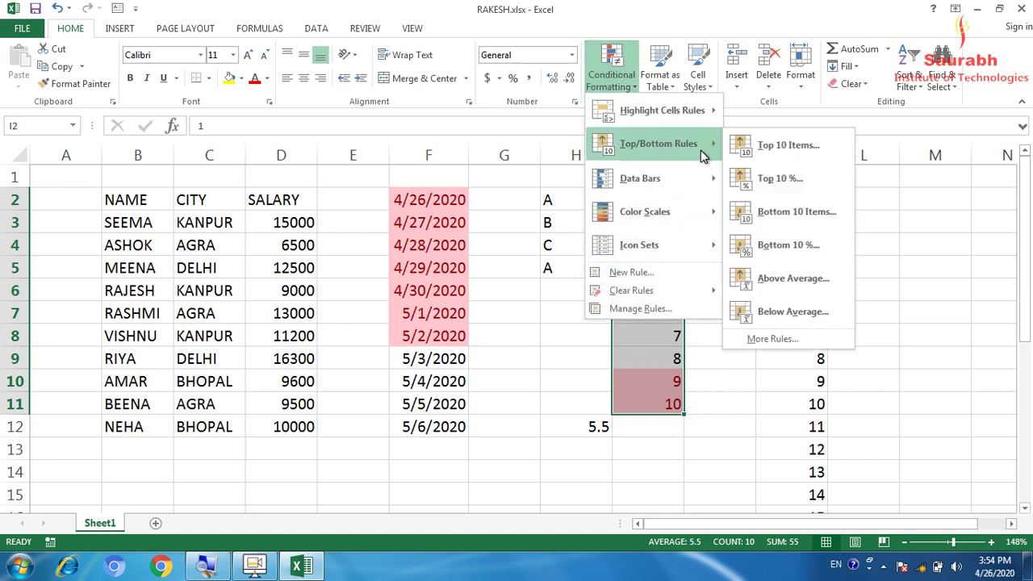
click(657, 448)
Inspect the AVERAGE formula in H12 and the range it refers to, leaving it as it is.
click(580, 424)
double_click(581, 424)
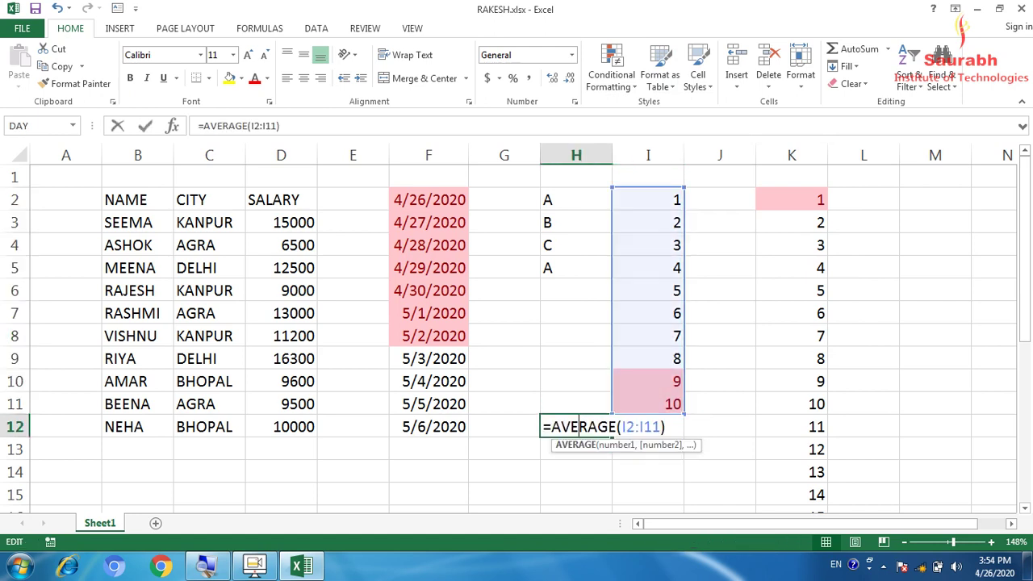
key(Return)
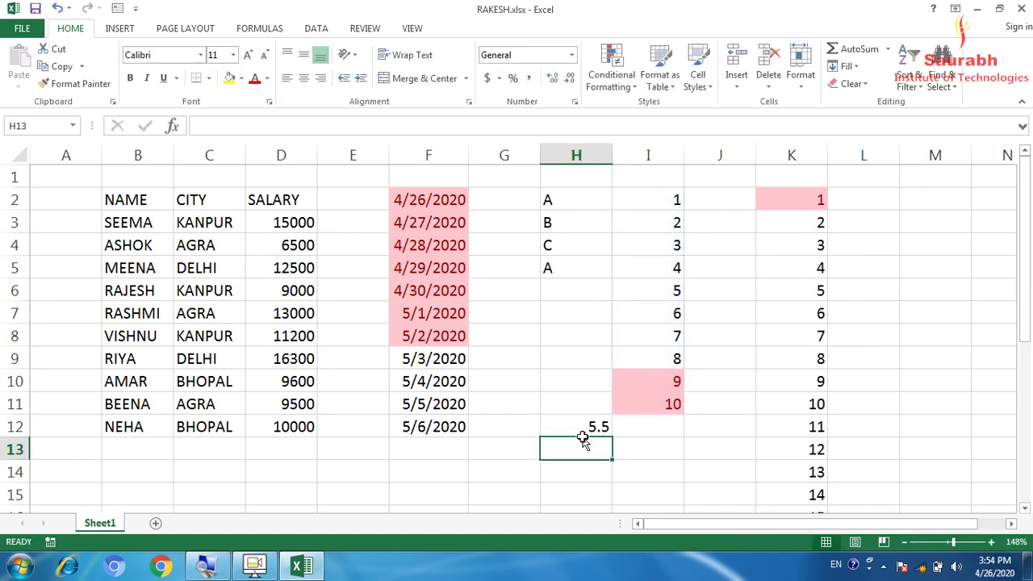
click(583, 426)
double_click(584, 426)
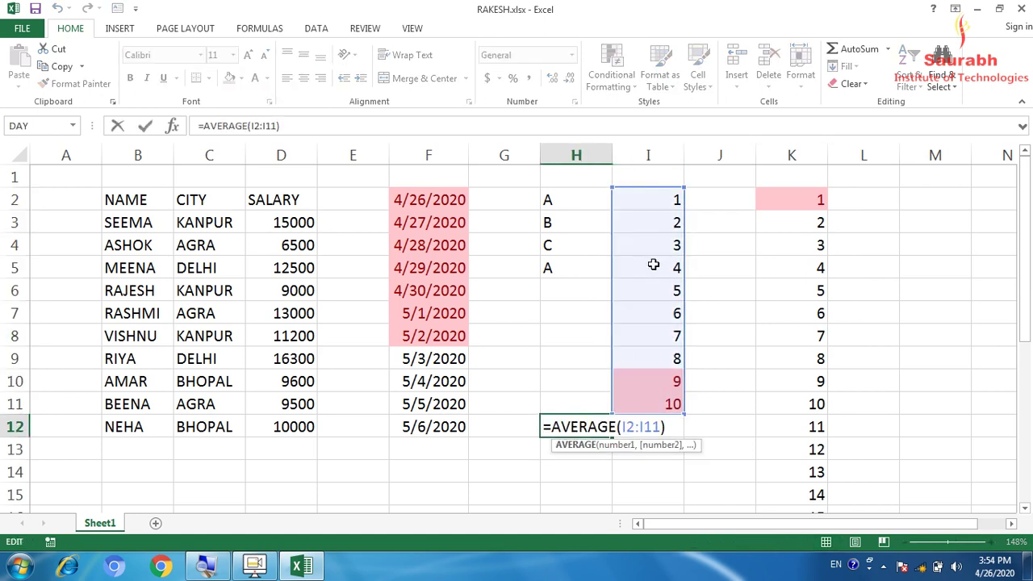
key(Return)
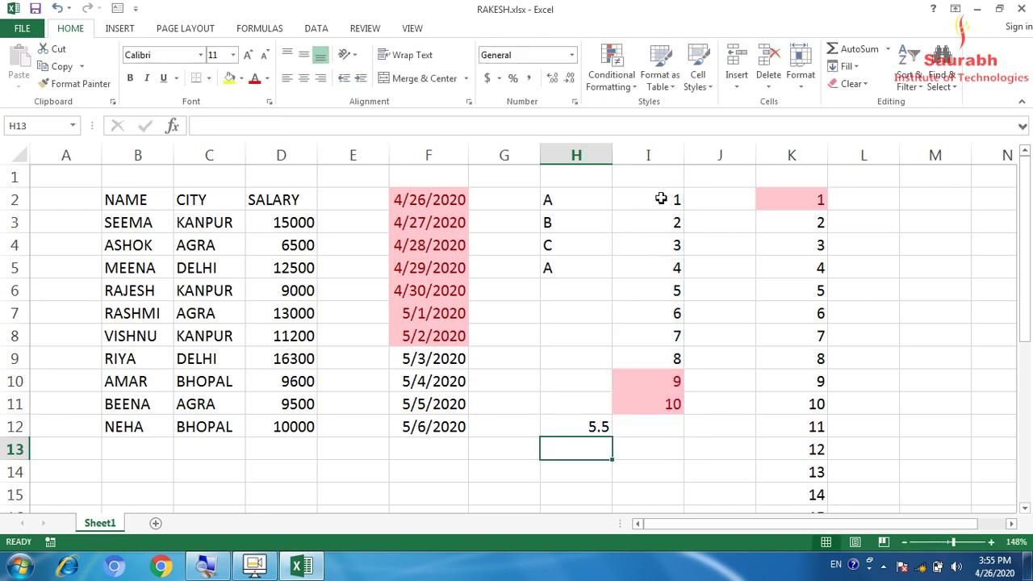
Preview an Above Average rule with Light Red Fill with Dark Red Text on the numbers in I2:I11, and cancel it.
drag(660, 198, 655, 417)
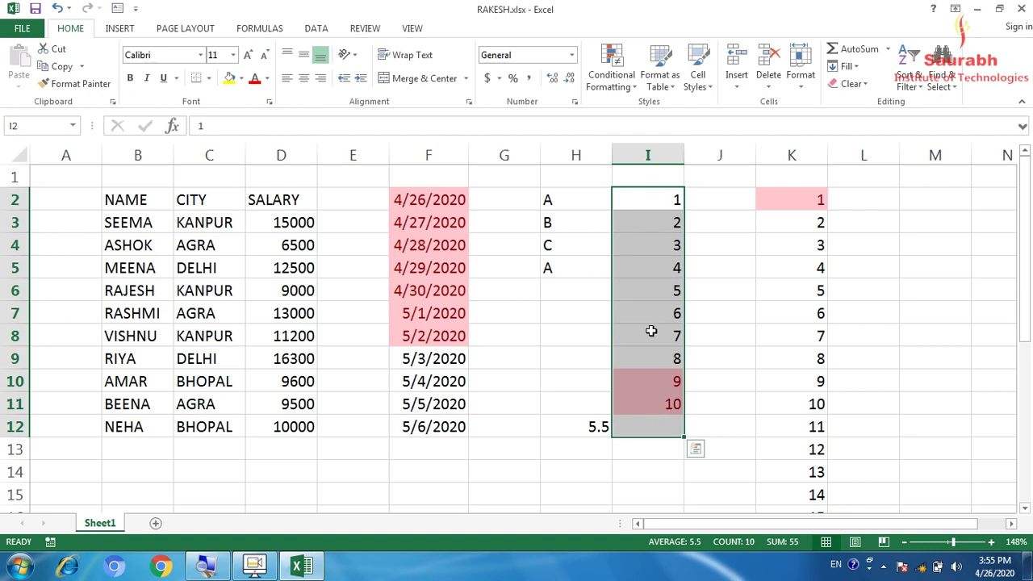
key(shift+Up)
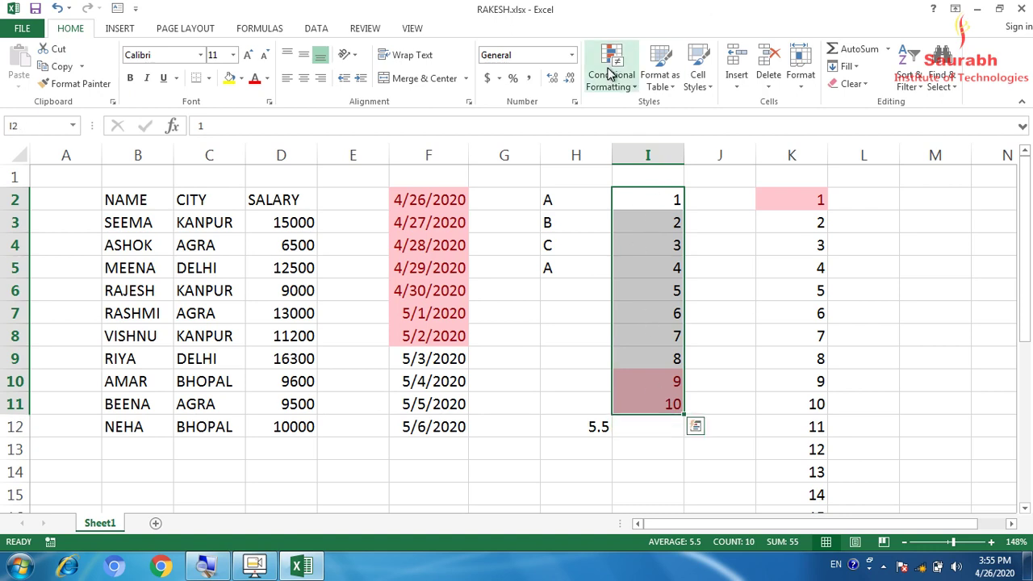
click(609, 75)
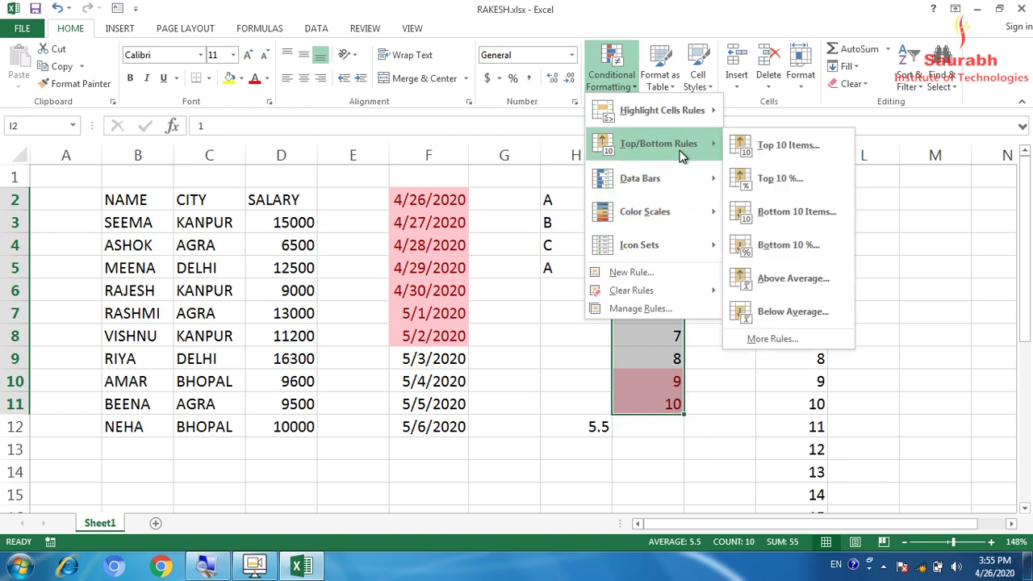
click(766, 279)
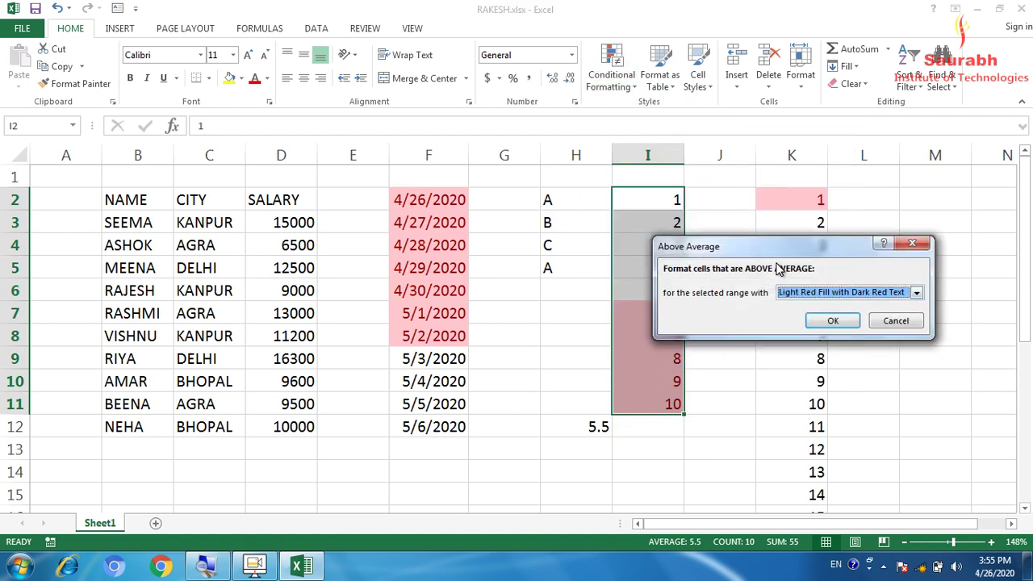
drag(789, 255, 832, 257)
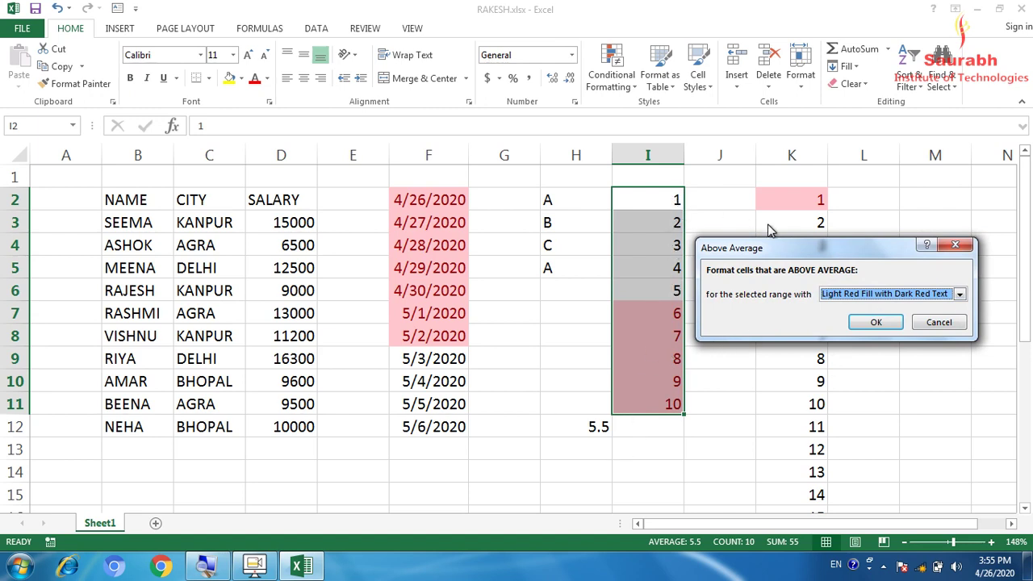
click(958, 244)
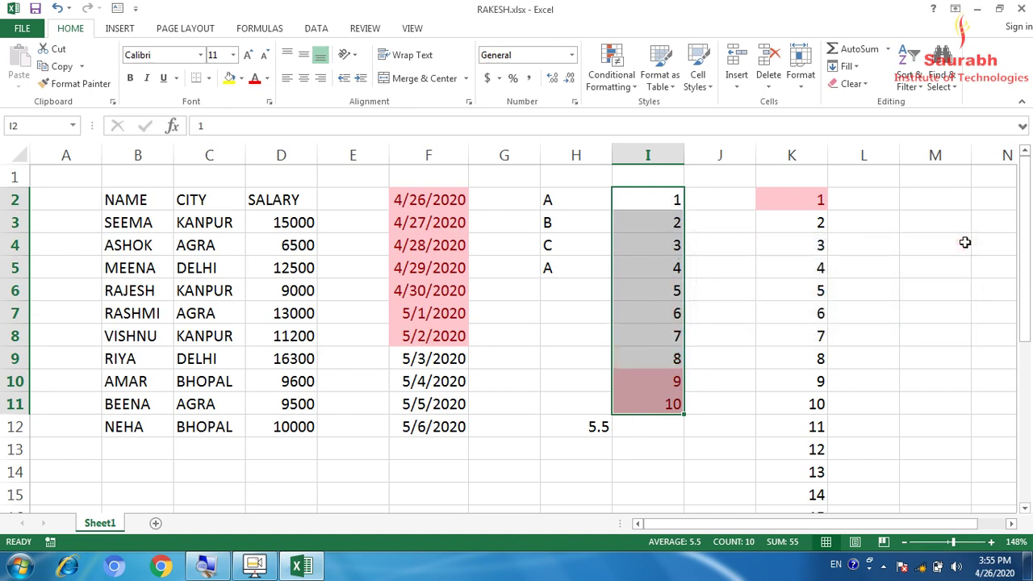
click(786, 382)
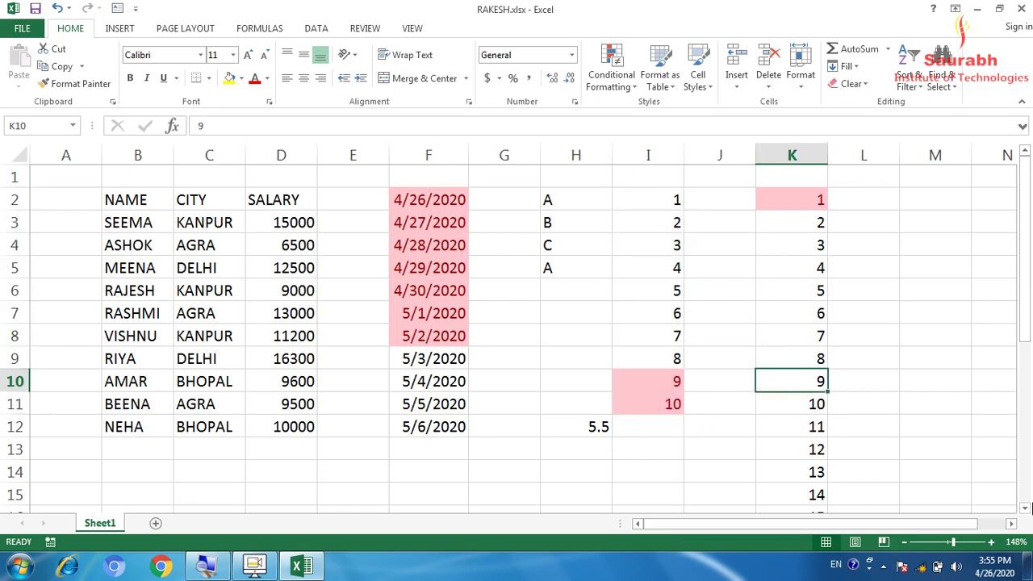
scroll(1026, 510, down, 4)
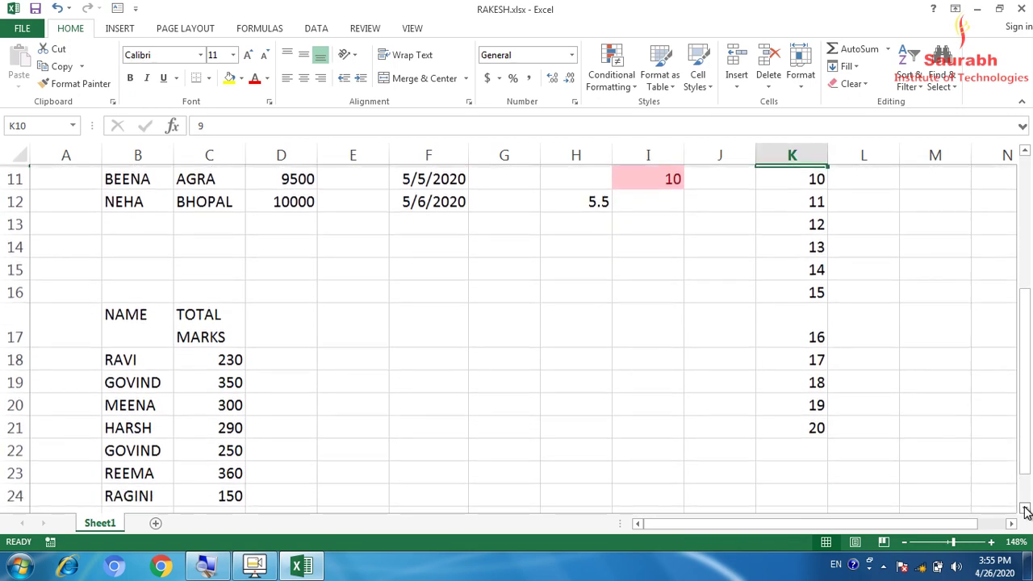
click(611, 74)
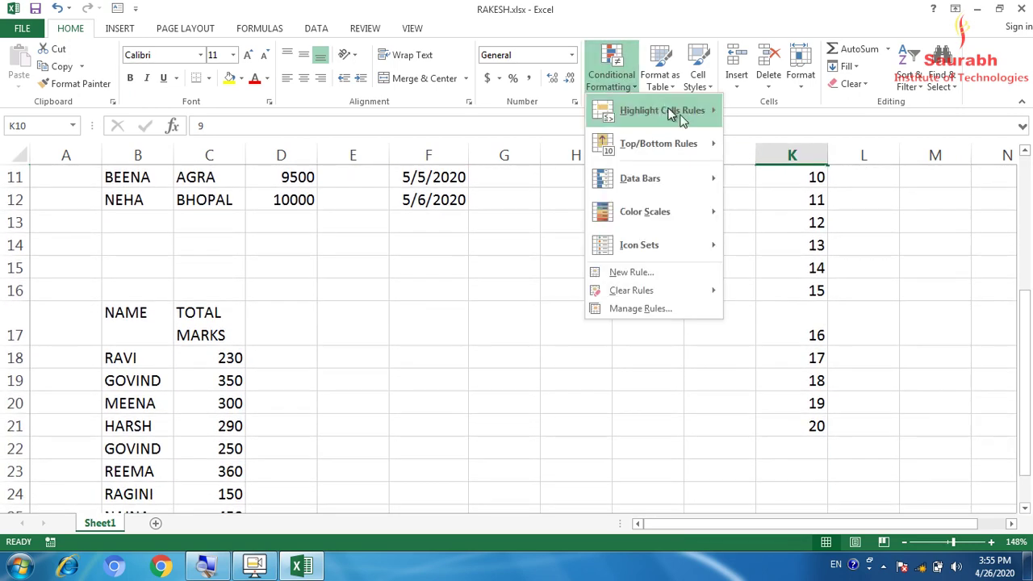
mouse_move(692, 190)
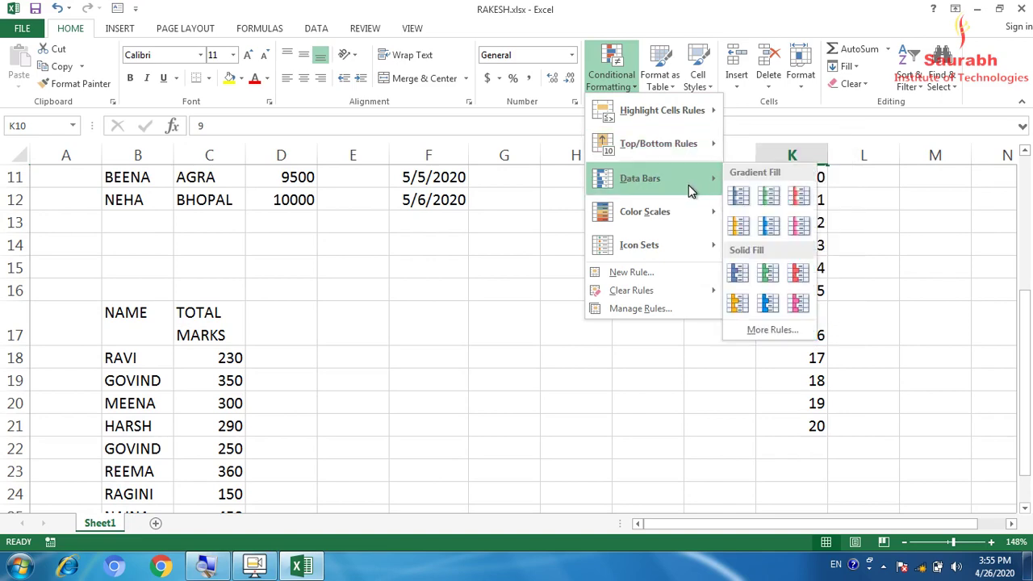
click(1031, 214)
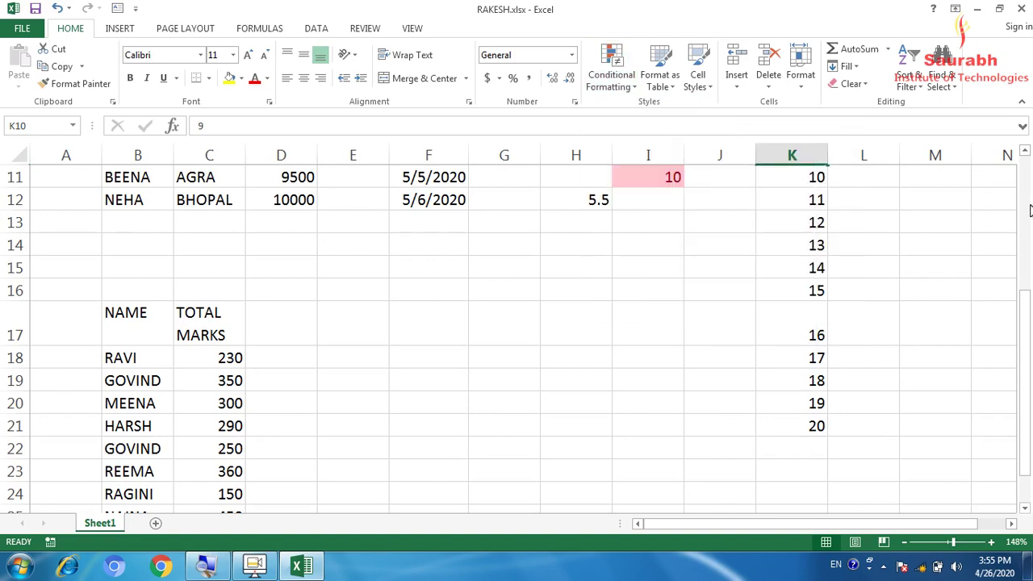
scroll(1029, 210, up, 4)
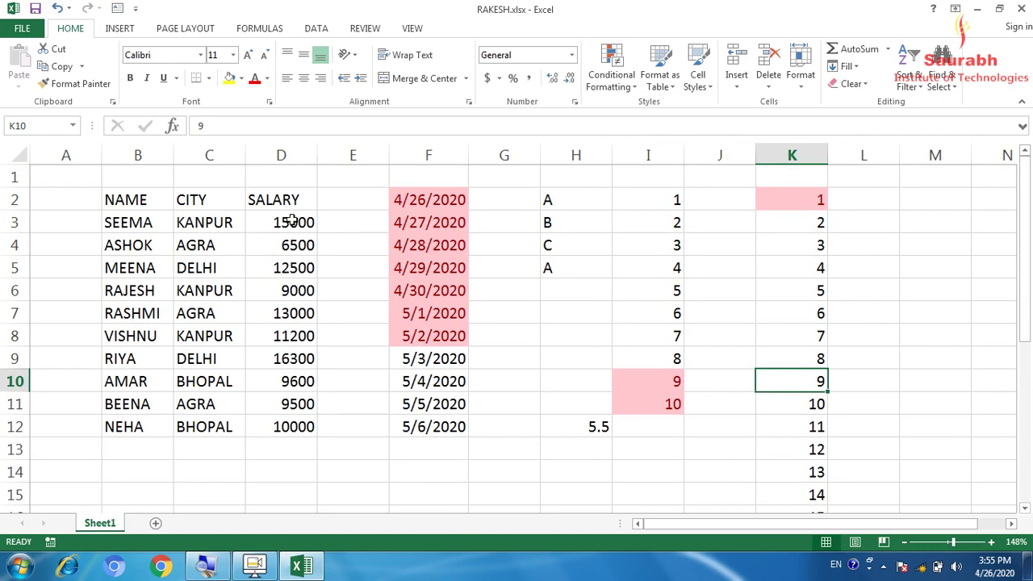
Apply light blue gradient-fill data bars to the salaries in D3:D12.
drag(292, 221, 277, 418)
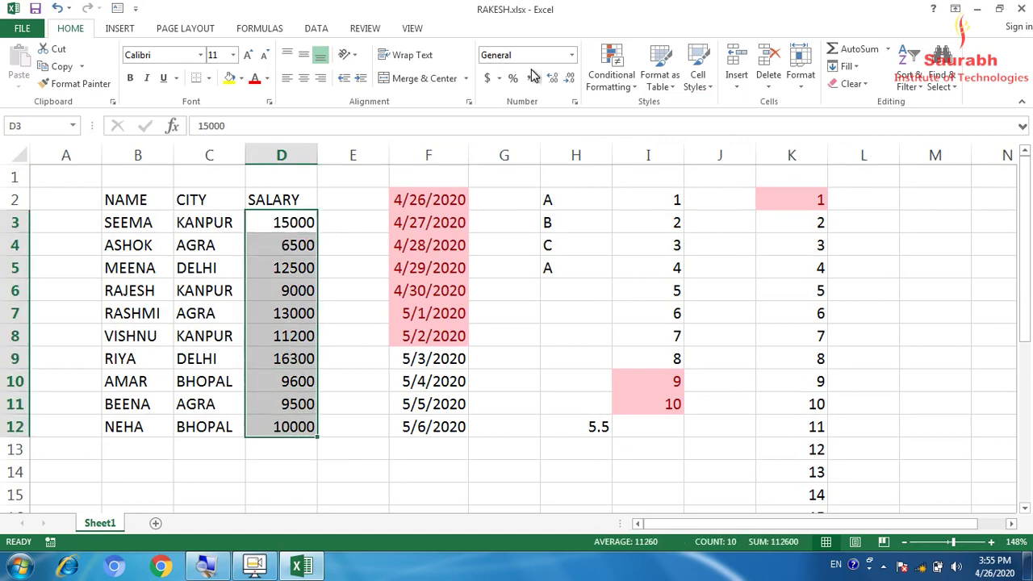
click(611, 72)
mouse_move(675, 177)
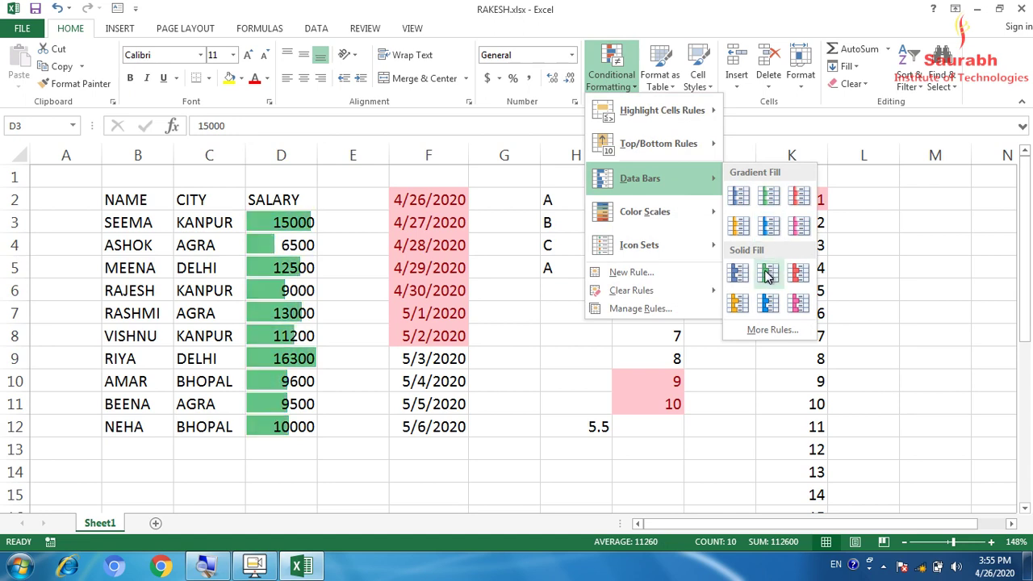
click(764, 226)
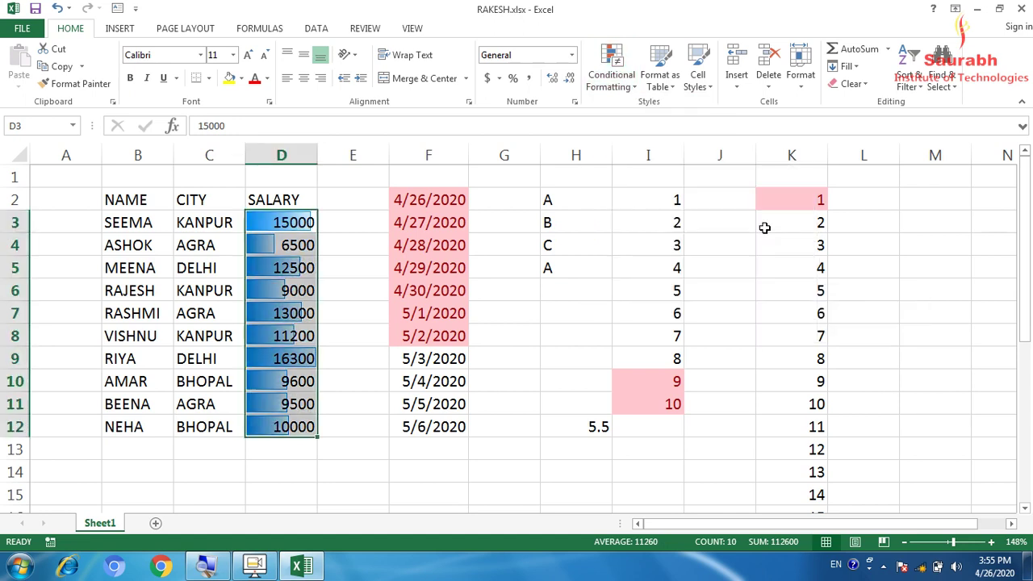
click(200, 213)
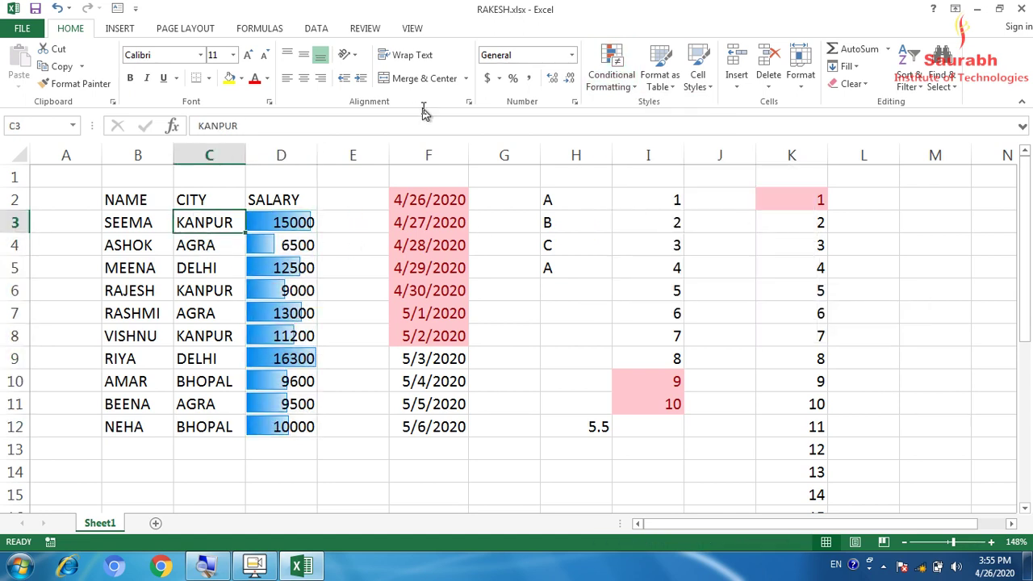
Try the Color Scales presets on the city names in C3:C12, and leave without applying one.
click(619, 63)
mouse_move(672, 182)
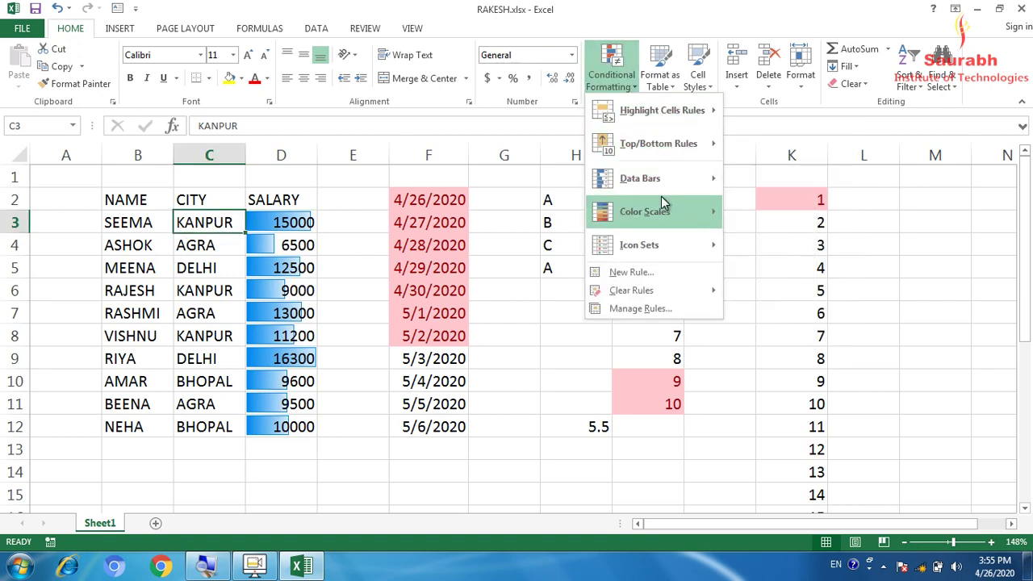
mouse_move(669, 213)
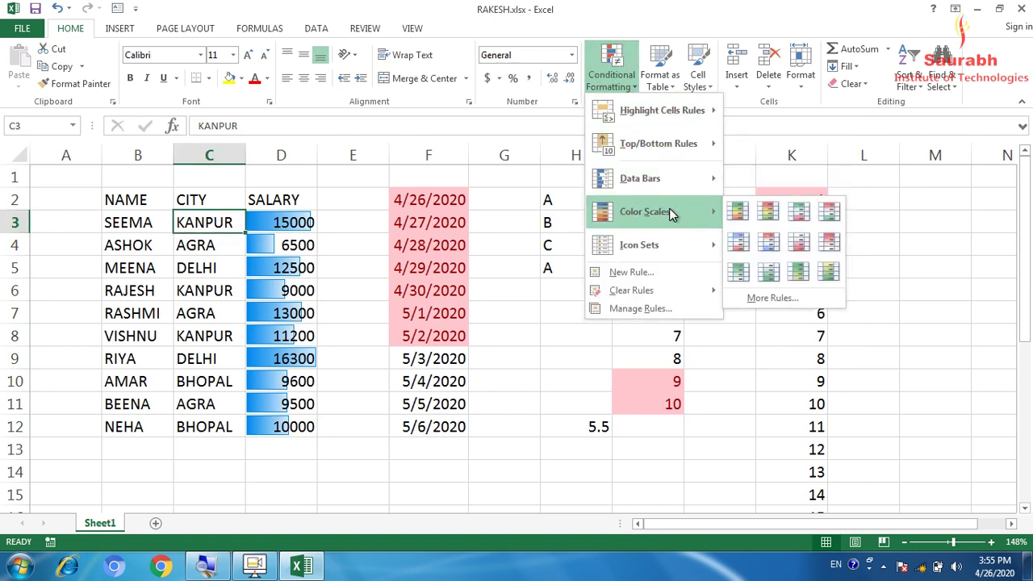
click(163, 227)
drag(208, 228, 205, 429)
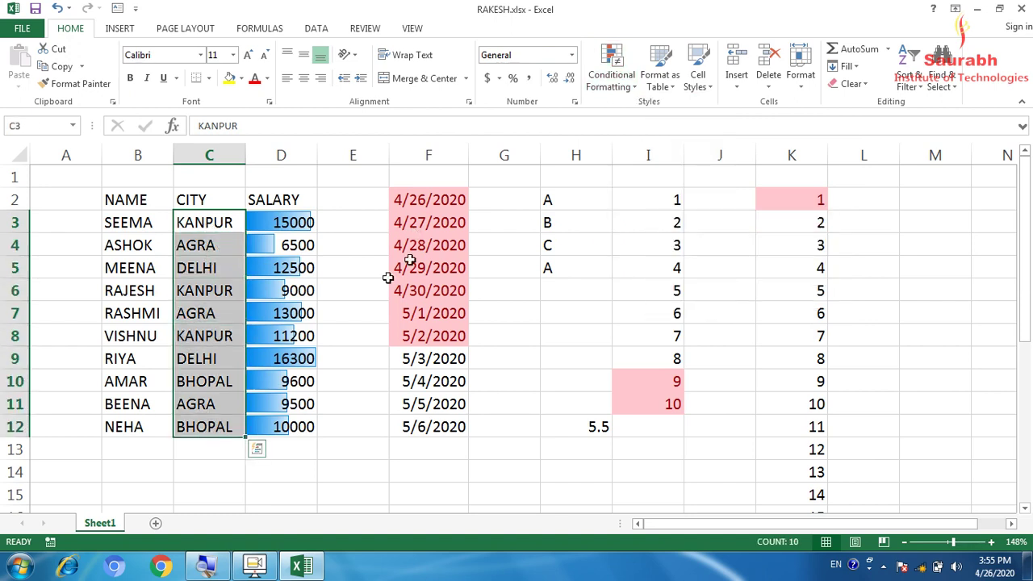
click(625, 86)
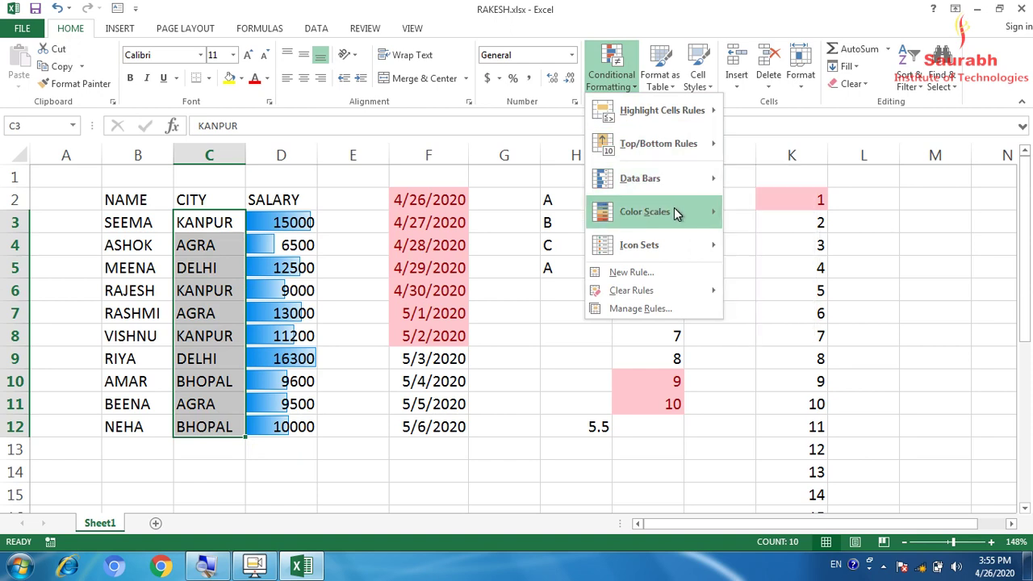
mouse_move(673, 211)
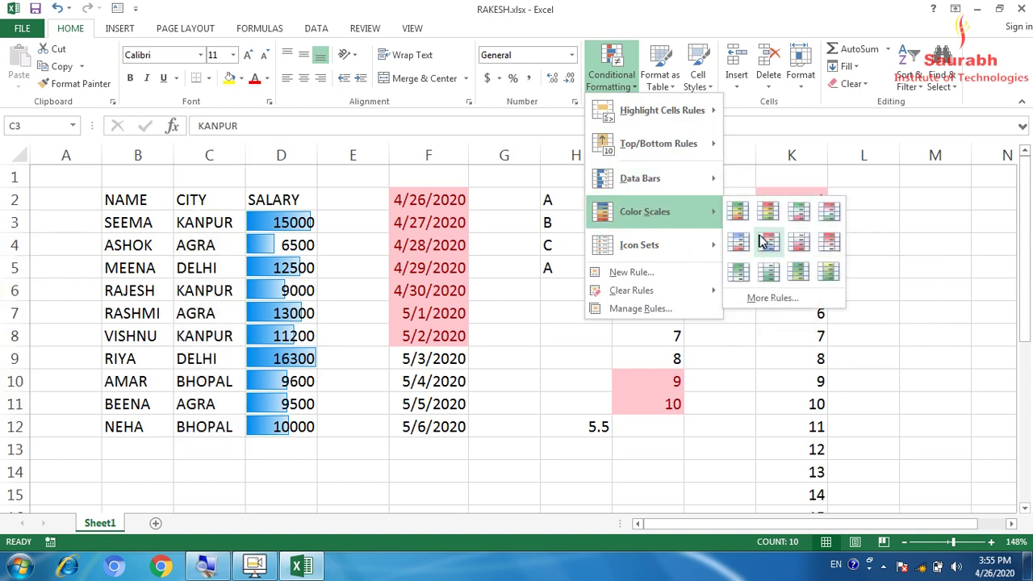
click(295, 241)
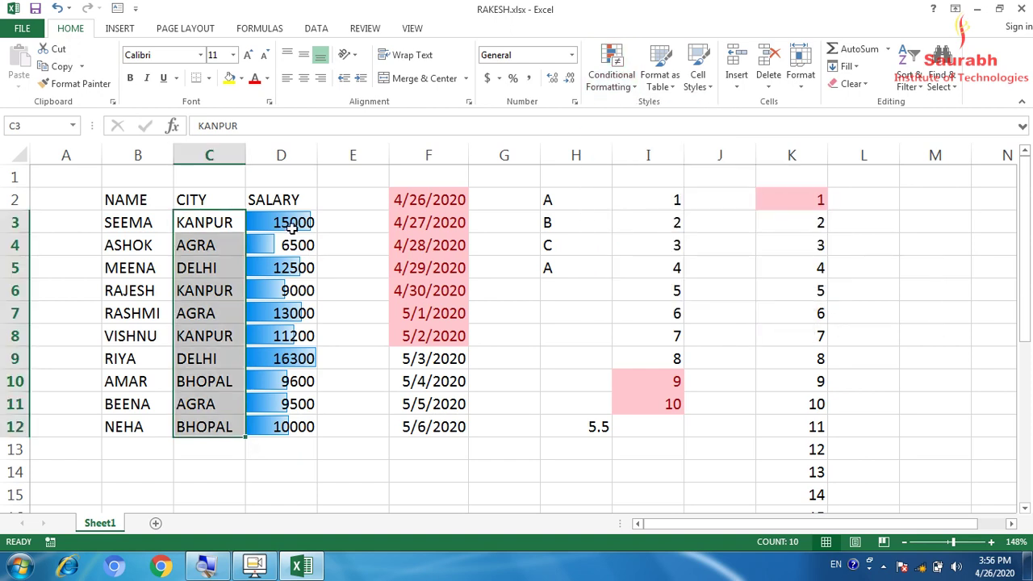
Apply the Blue - White - Red color scale to the salaries in D3:D12.
click(281, 214)
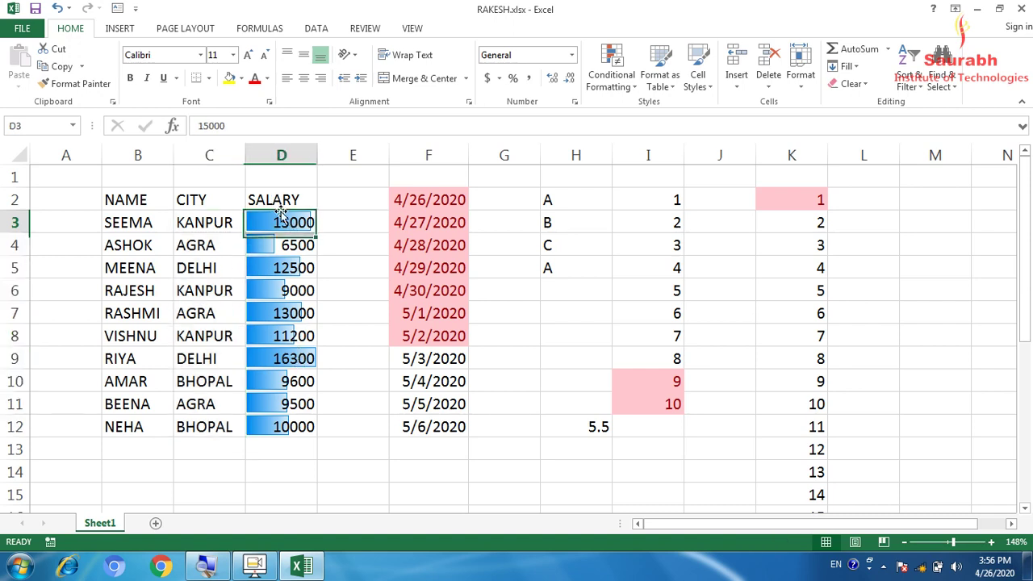
drag(279, 222, 282, 421)
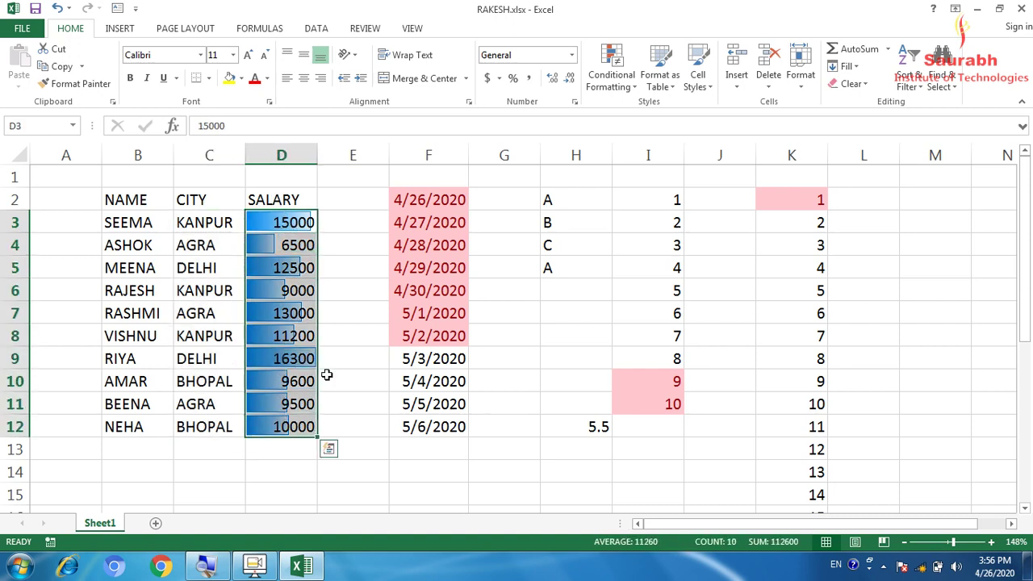
click(612, 71)
mouse_move(675, 226)
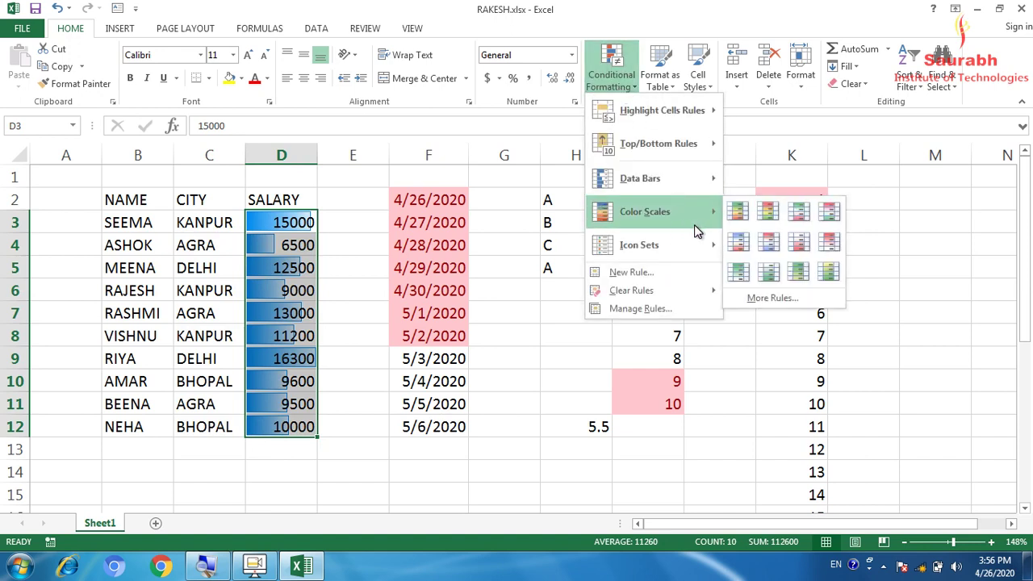
click(745, 251)
click(621, 320)
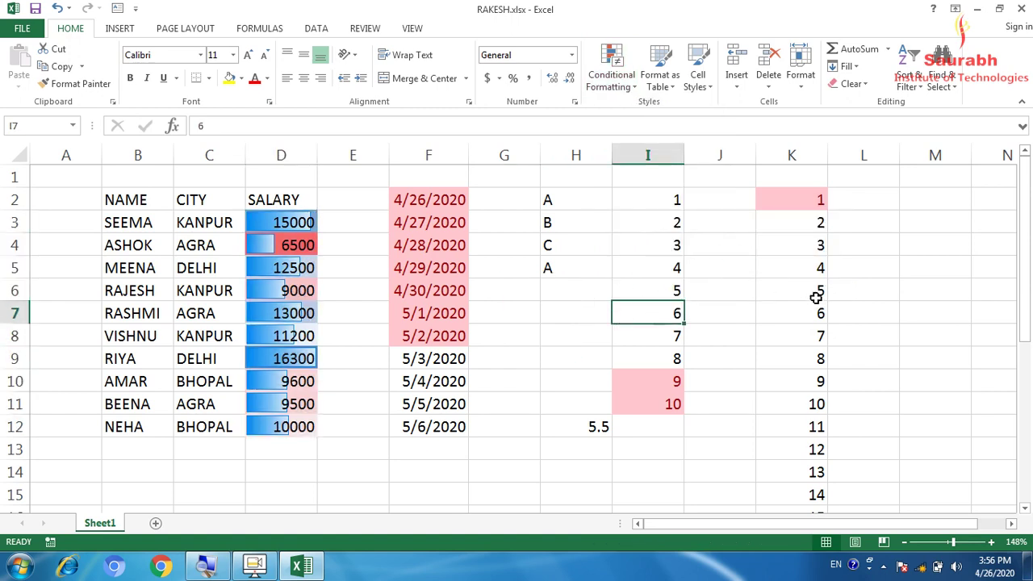
Apply the Red - White - Blue color scale to the numbers in K4:K10.
drag(799, 250, 795, 385)
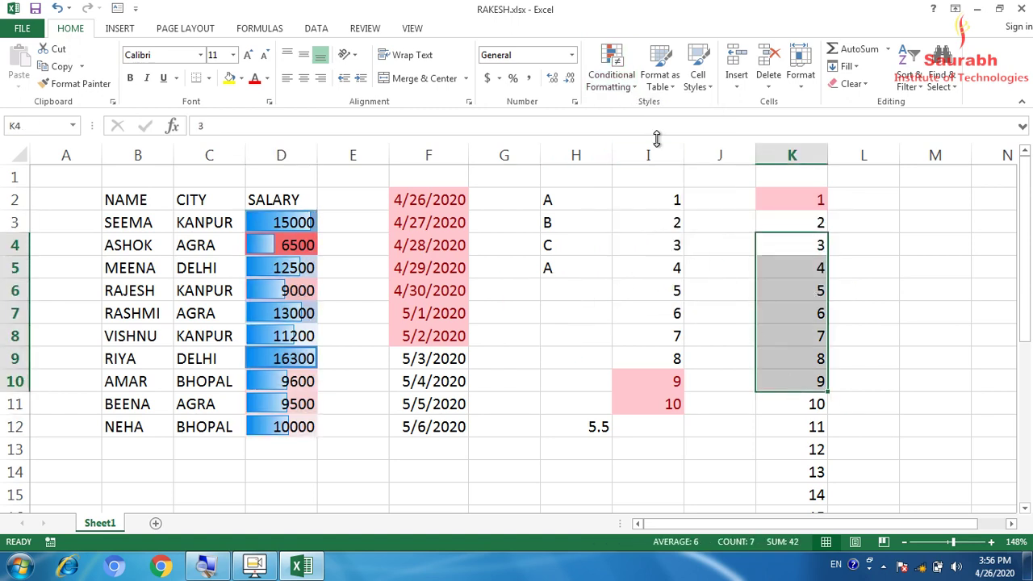
click(625, 89)
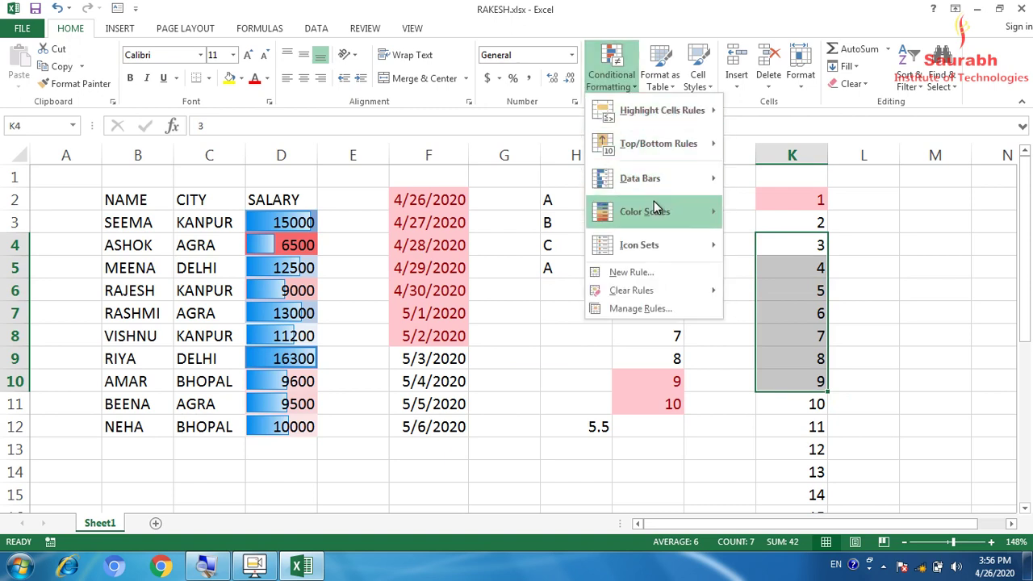
mouse_move(654, 202)
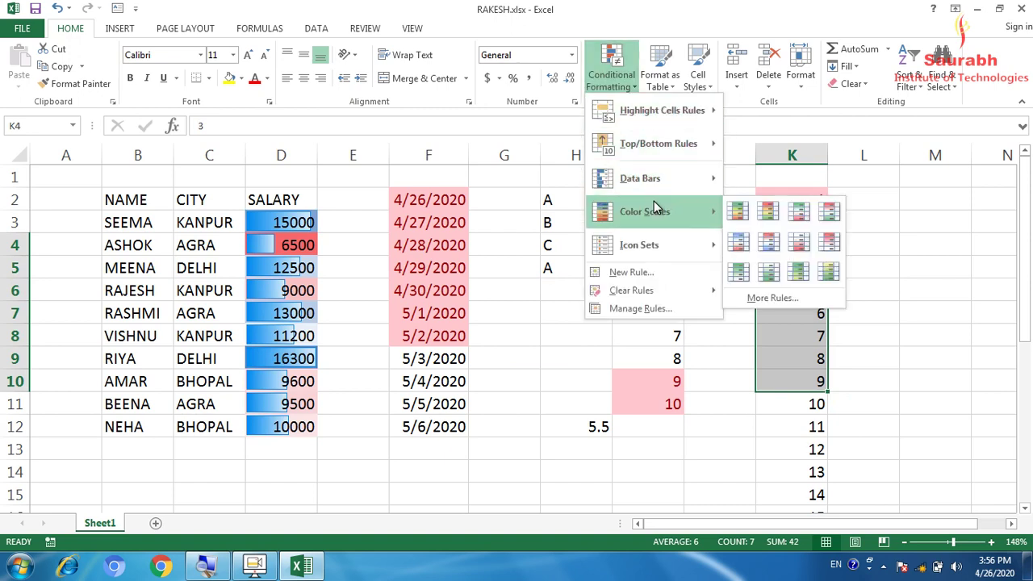
click(768, 246)
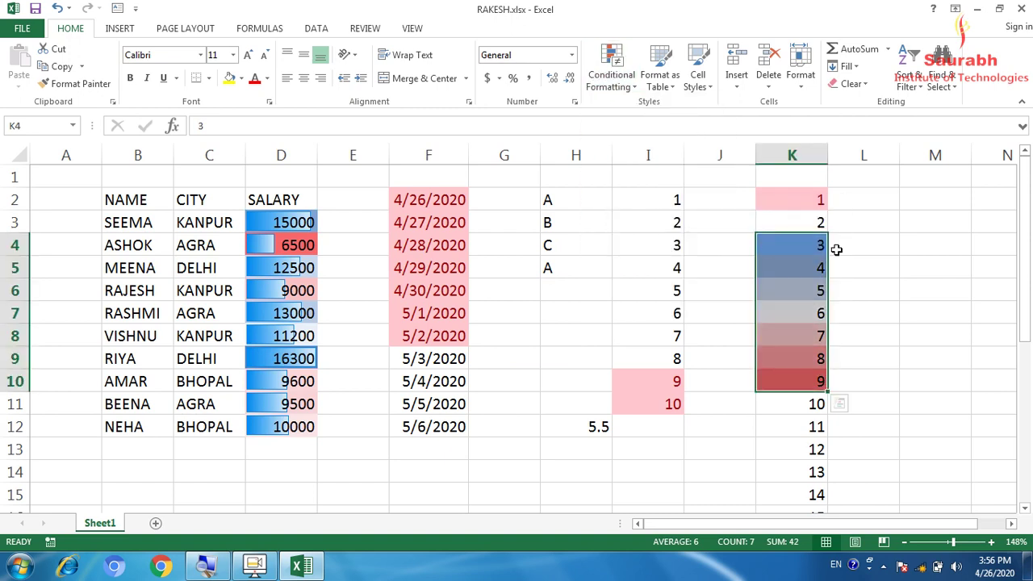
click(680, 247)
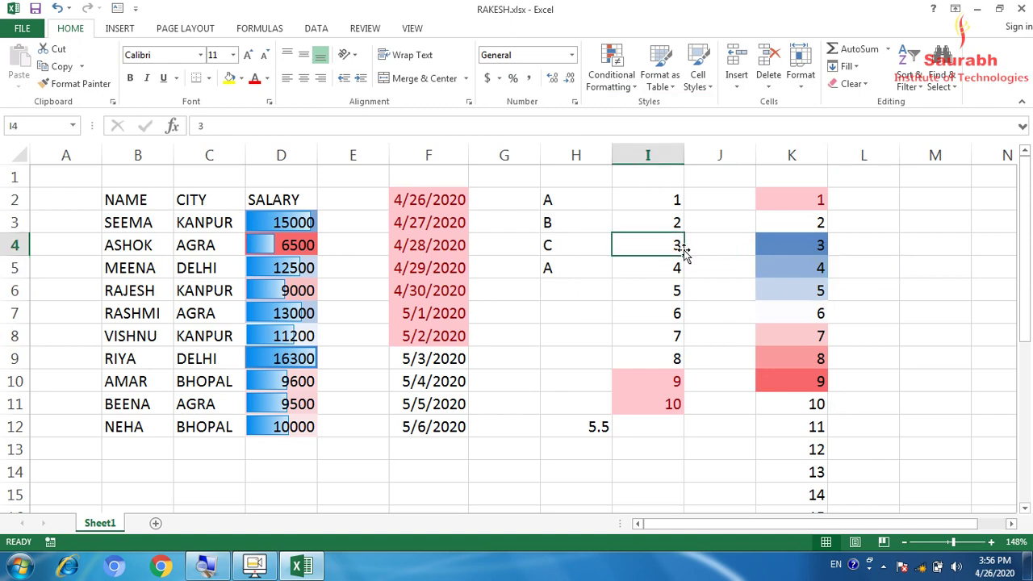
click(621, 83)
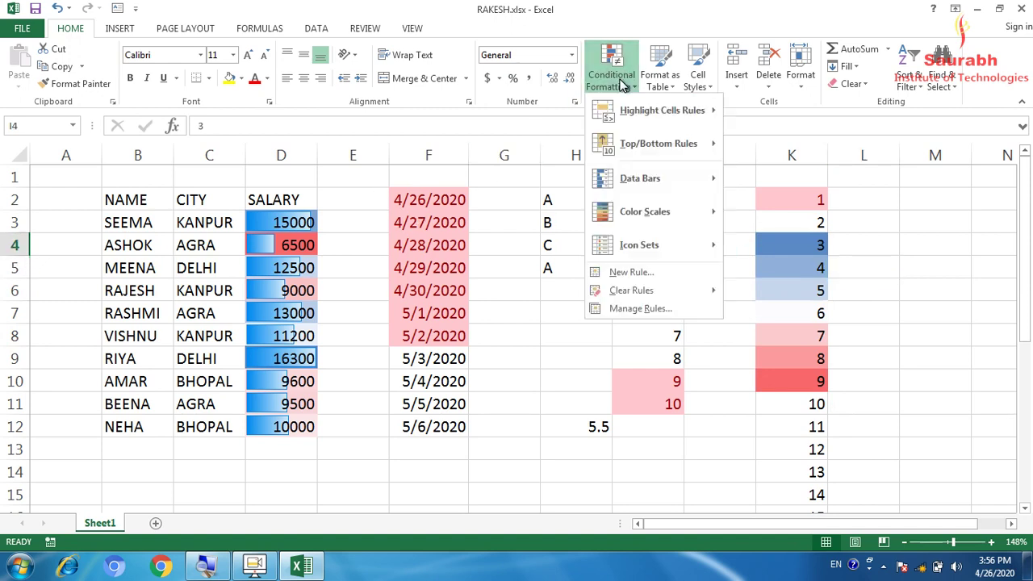
mouse_move(682, 237)
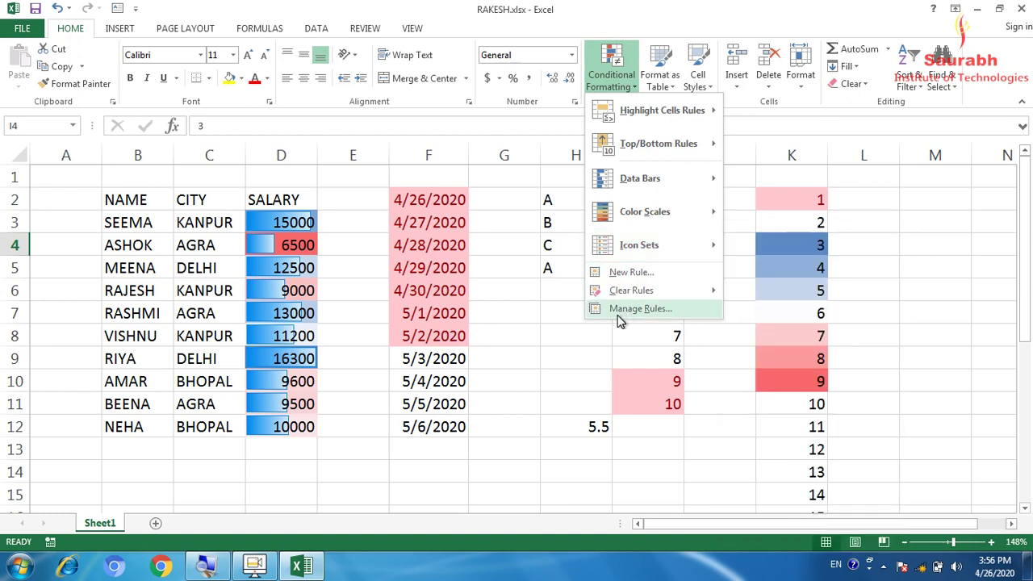
click(558, 326)
Apply the unrimmed three traffic lights icon set in green, yellow and red to the numbers in I2:I9.
click(639, 208)
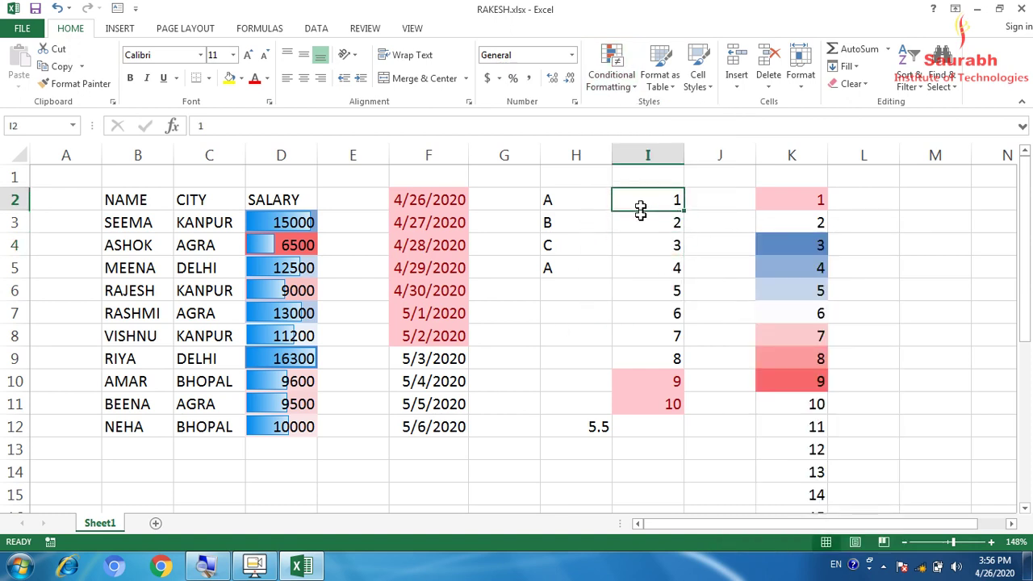
drag(640, 208, 652, 362)
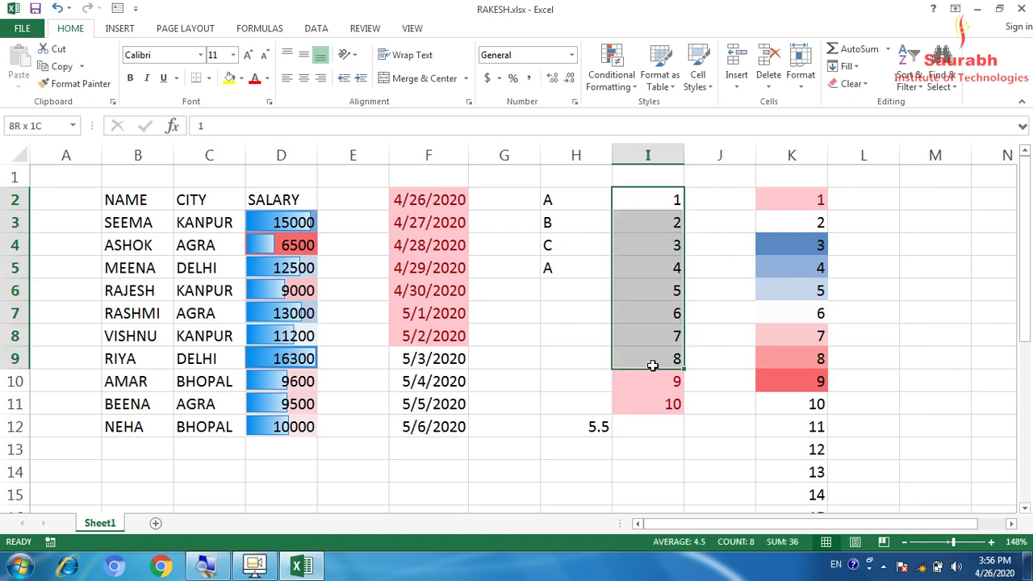
click(624, 87)
mouse_move(668, 252)
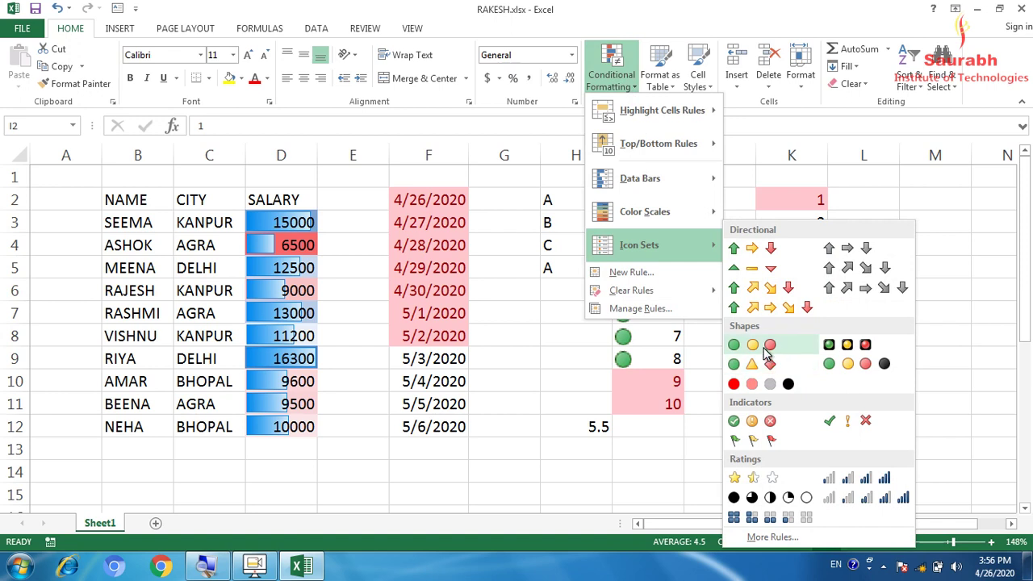
click(767, 352)
click(548, 410)
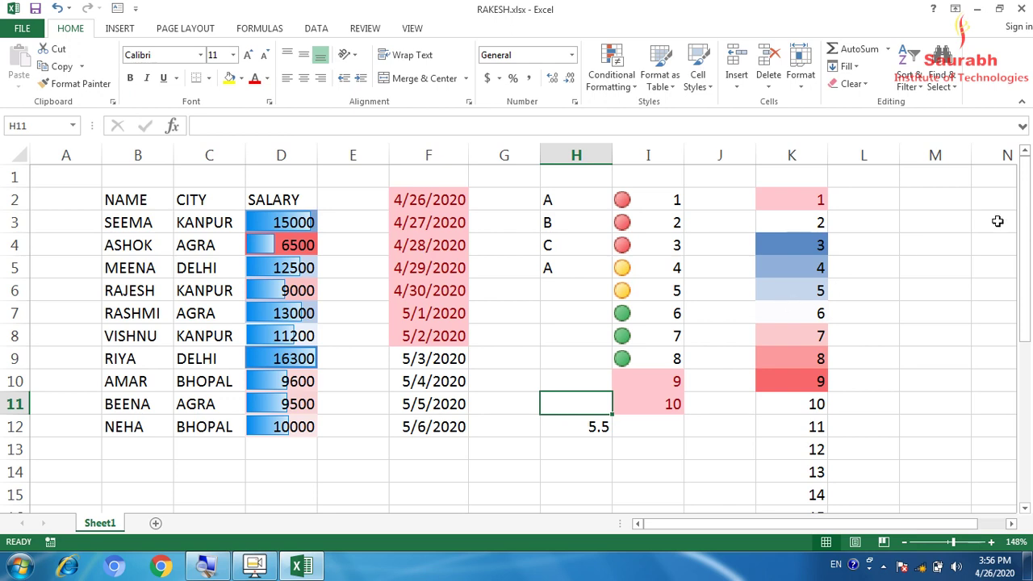
Start closing the RAKESH.xlsx workbook and switch to the screen recorder's controls.
click(1023, 15)
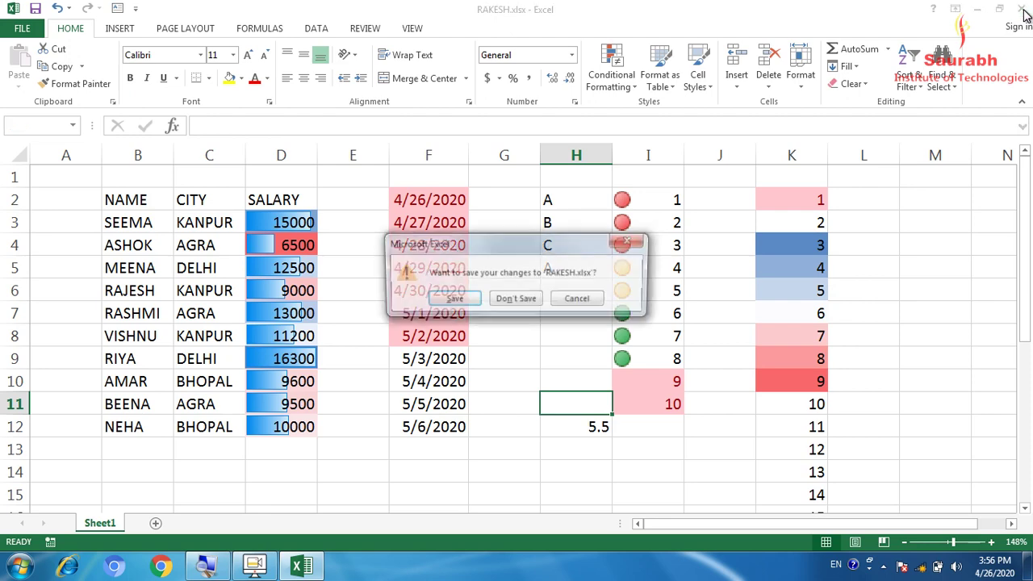
click(251, 568)
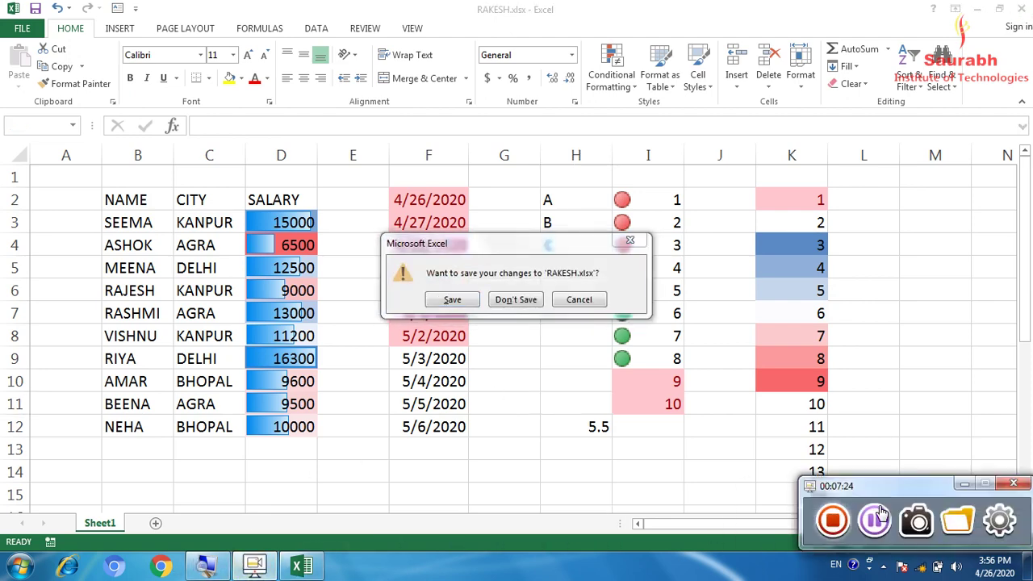